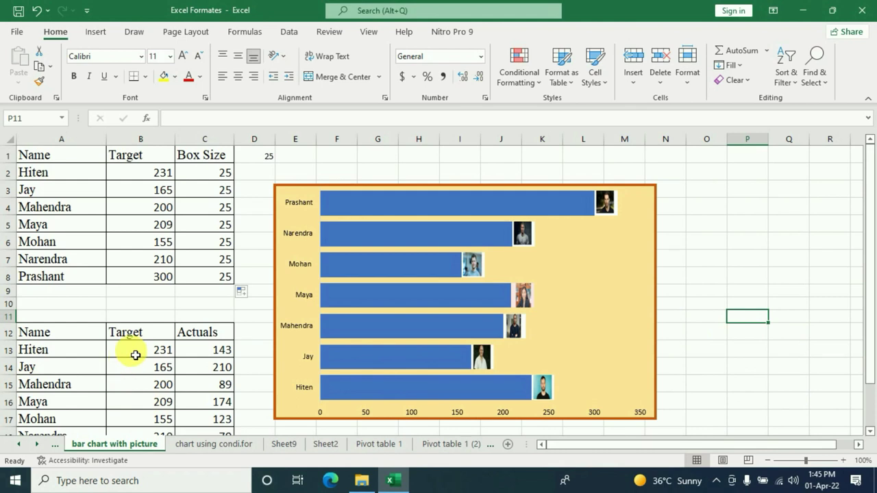
Review the Target values in column B and the Actuals in column C of the lower table
scroll(127, 353, "down", 1)
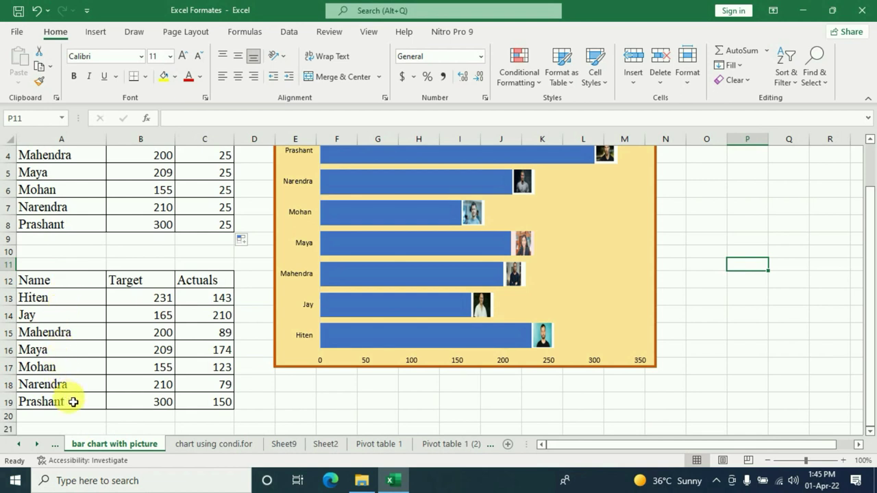
left_click(150, 313)
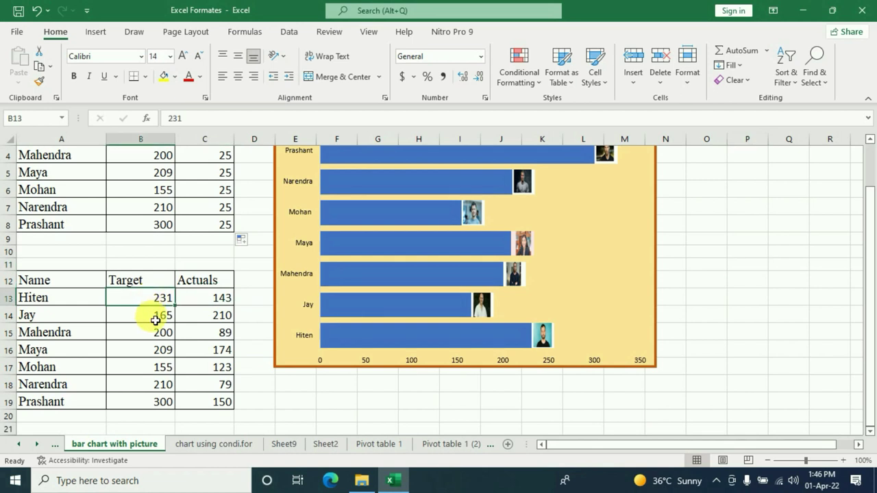
left_click(157, 336)
left_click(157, 349)
left_click(160, 366)
left_click(162, 384)
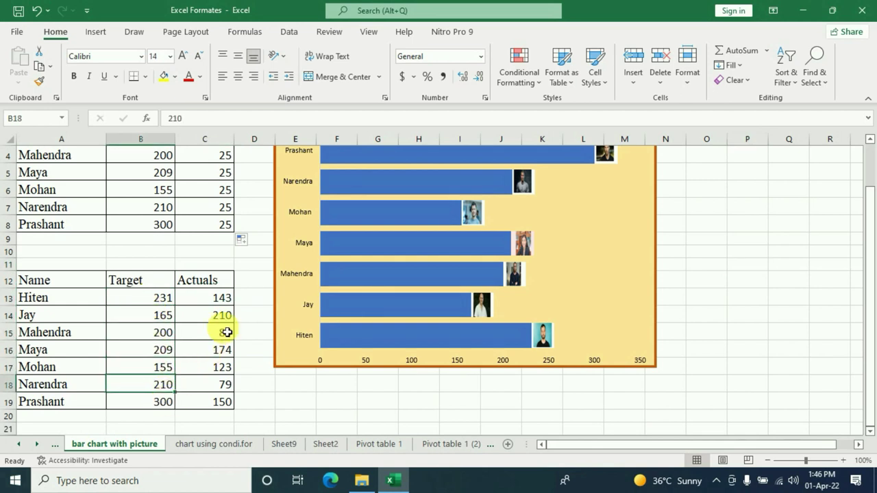
left_click(220, 302)
left_click(222, 315)
left_click(221, 333)
left_click(221, 349)
left_click(221, 366)
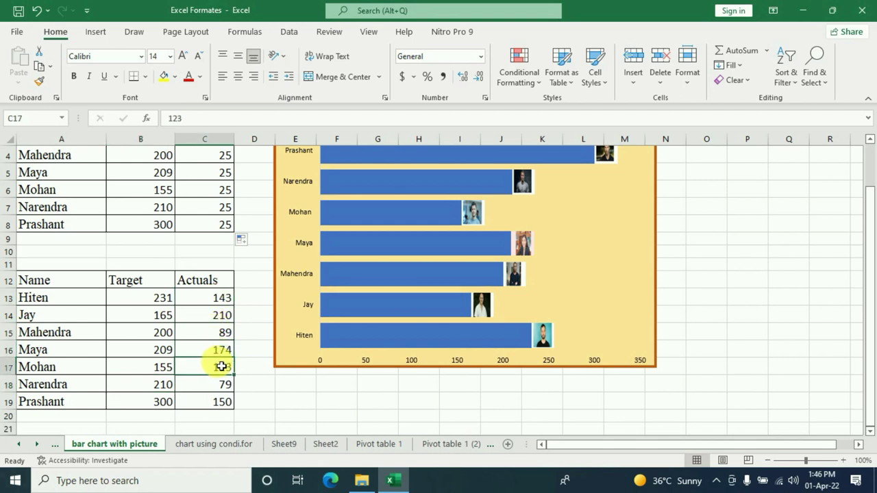
left_click(143, 301)
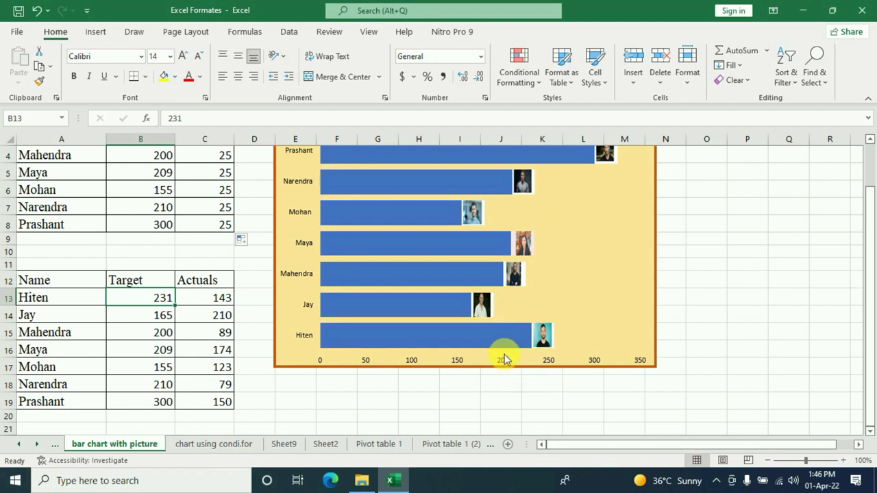
scroll(507, 355, "up", 1)
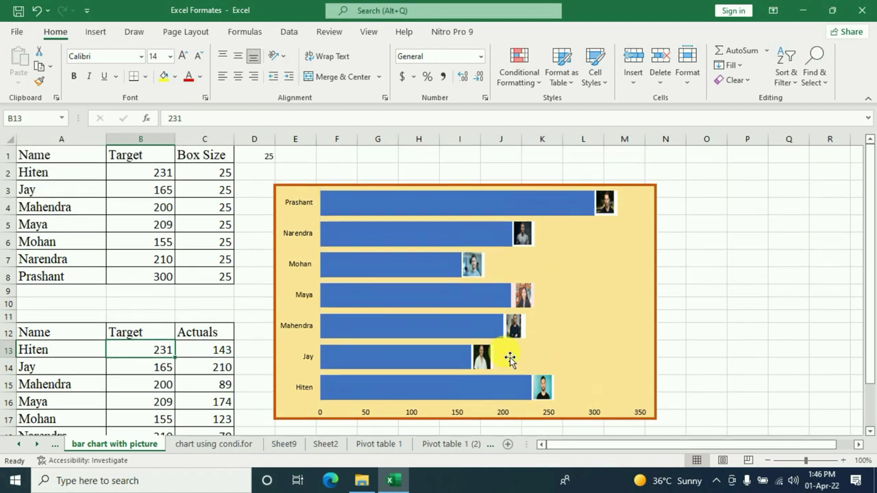
Toggle B1's dropdown between Actuals and Target, finishing on Actuals
left_click(142, 159)
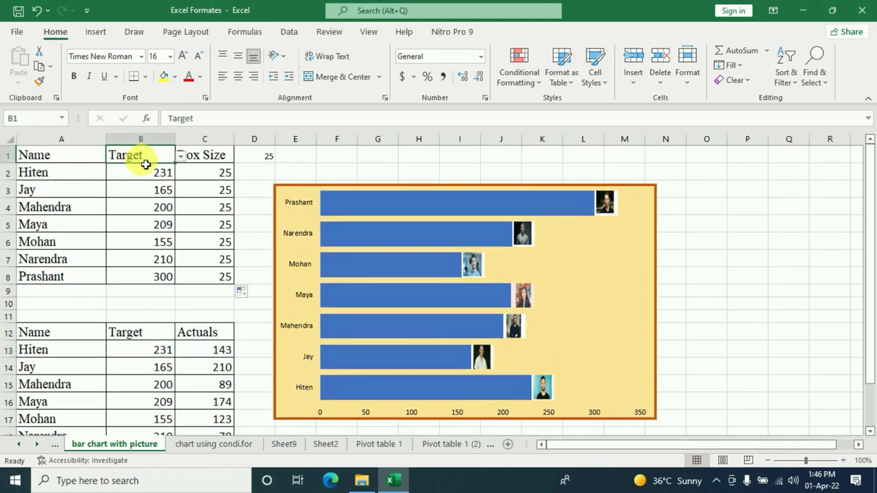
left_click(178, 156)
left_click(181, 157)
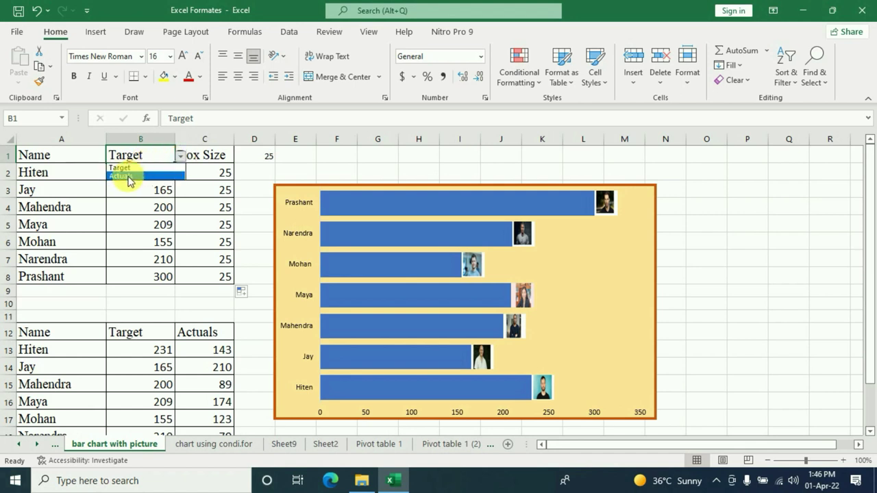
left_click(130, 176)
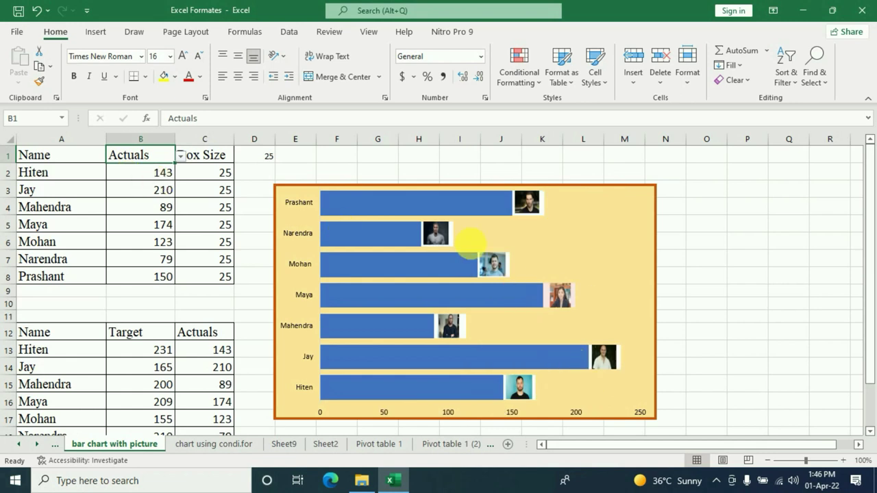
left_click(181, 157)
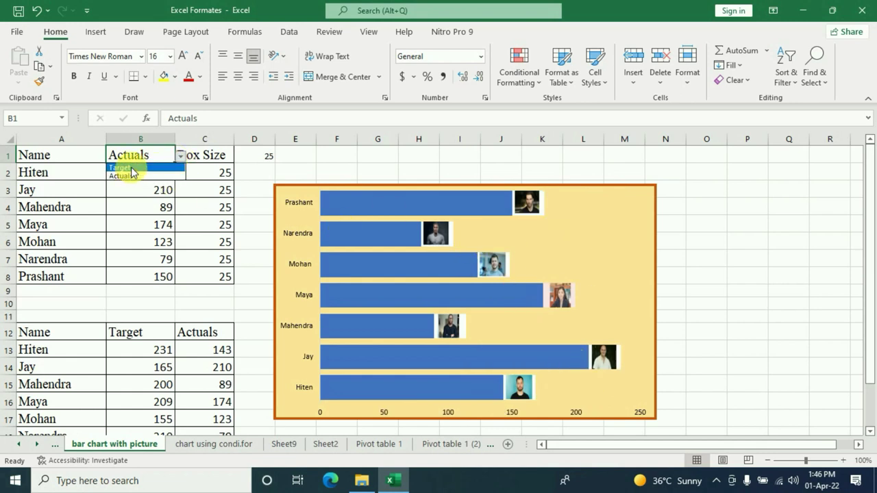
left_click(132, 171)
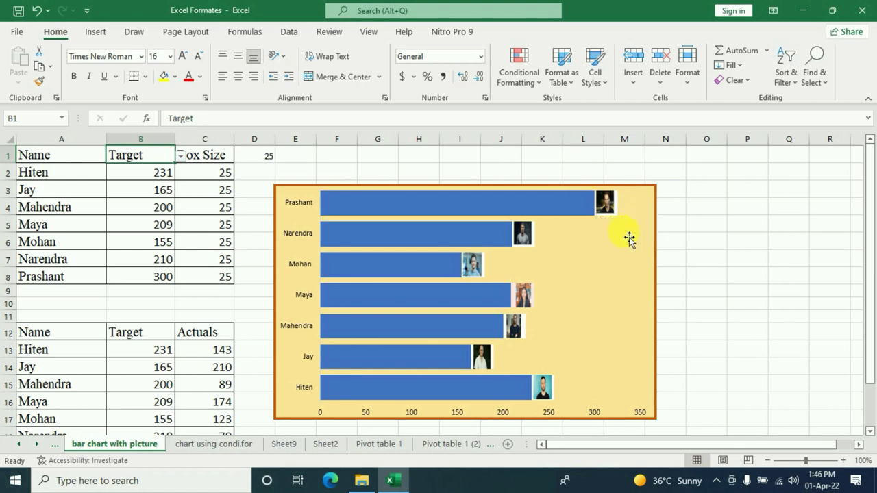
left_click(181, 156)
left_click(123, 175)
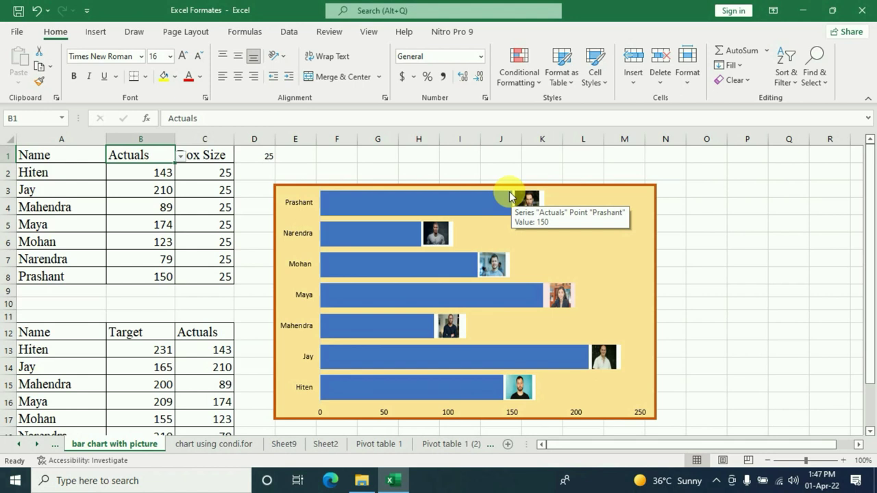
Insert a new blank worksheet, Sheet4
right_click(114, 448)
left_click(147, 268)
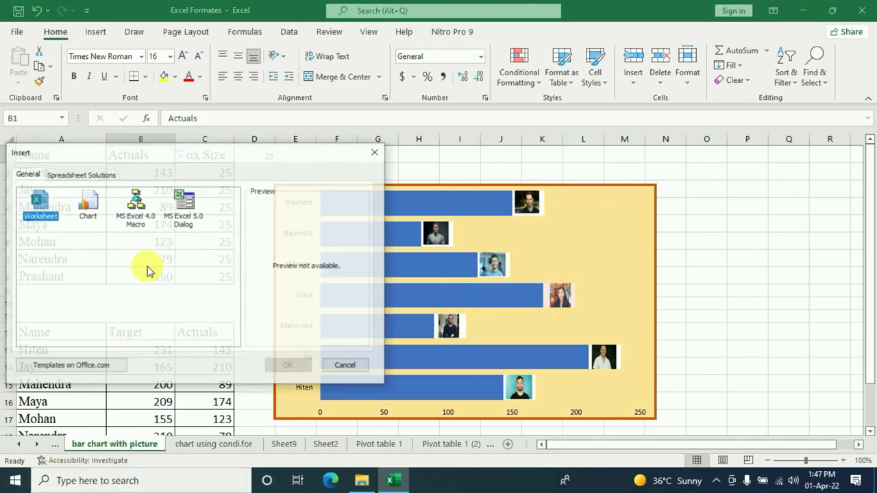
left_click(281, 363)
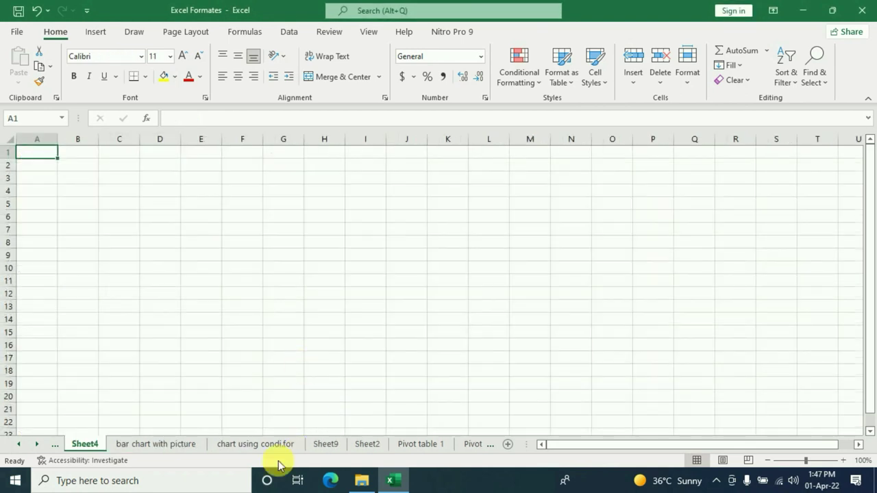
Copy the Name/Target/Actuals table A12:C19 into Sheet4, keeping source column widths
left_click(151, 444)
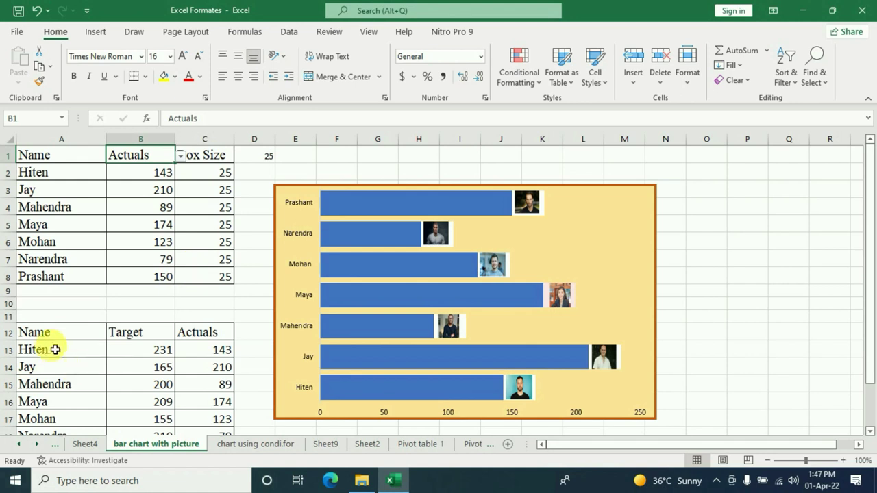
scroll(55, 349, "down", 1)
mouse_move(35, 280)
left_mouse_down()
mouse_move(208, 390)
mouse_move(206, 404)
left_mouse_up()
key("ctrl+c")
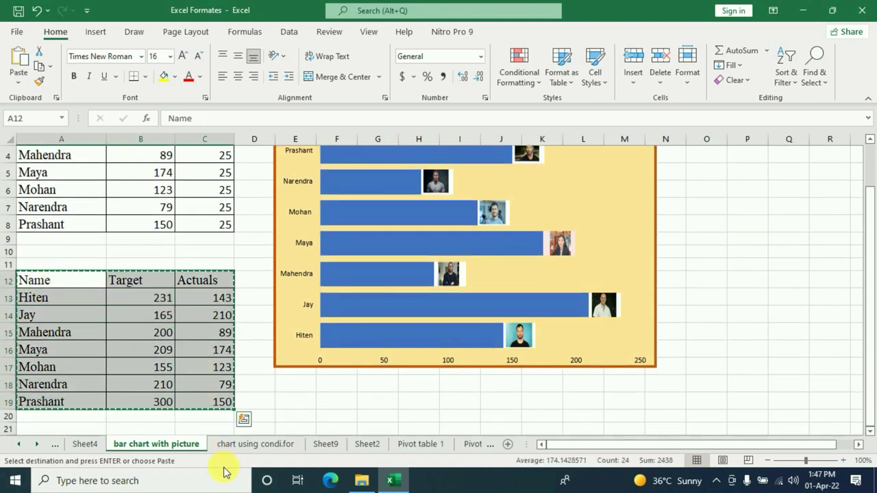
left_click(86, 442)
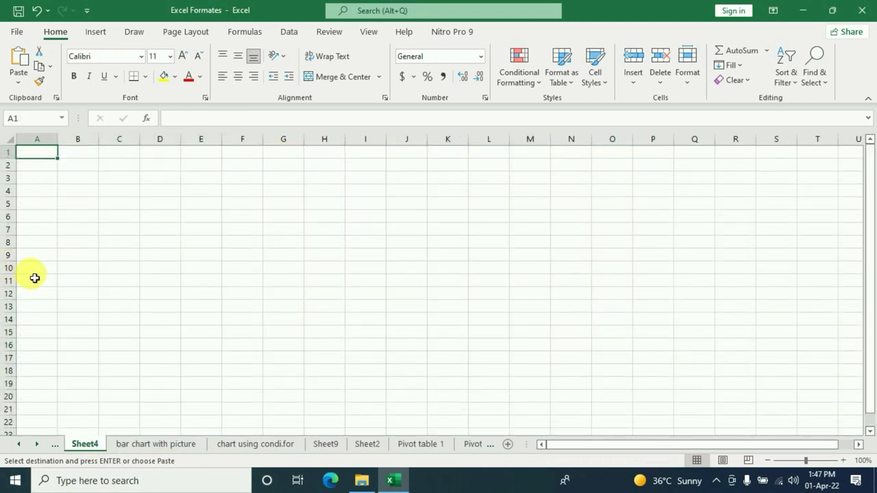
left_click(39, 317)
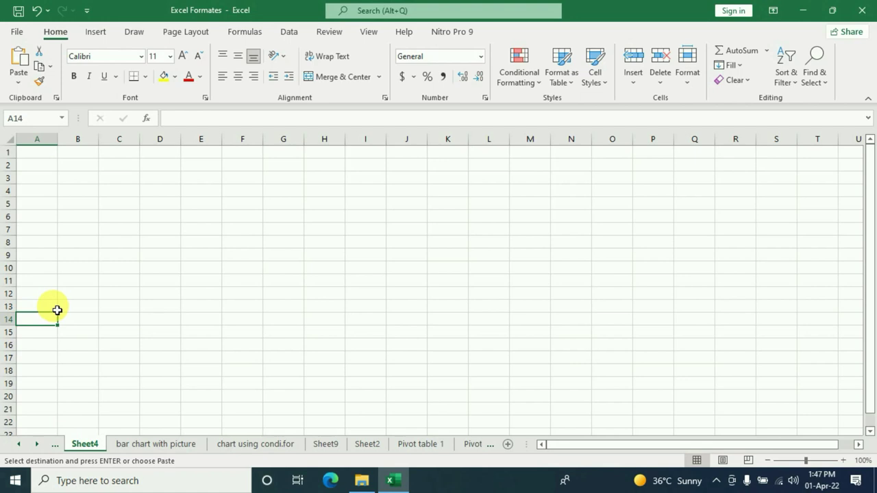
key("ctrl+v")
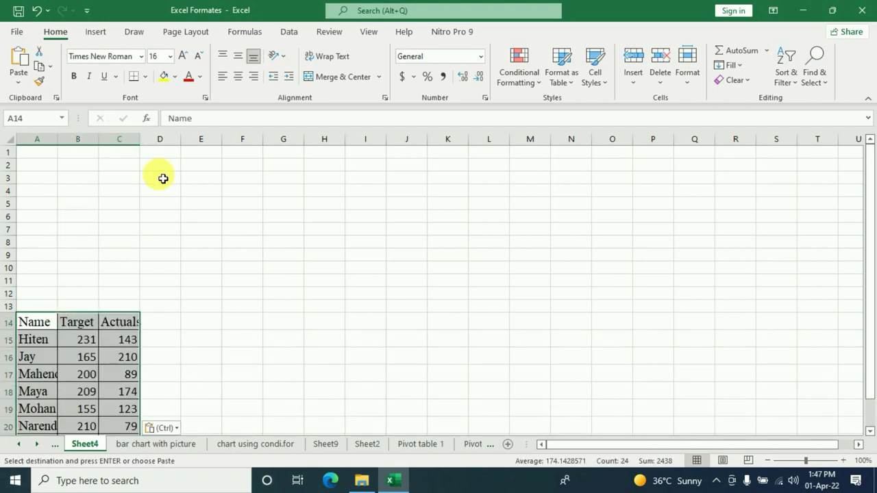
key("ctrl+z")
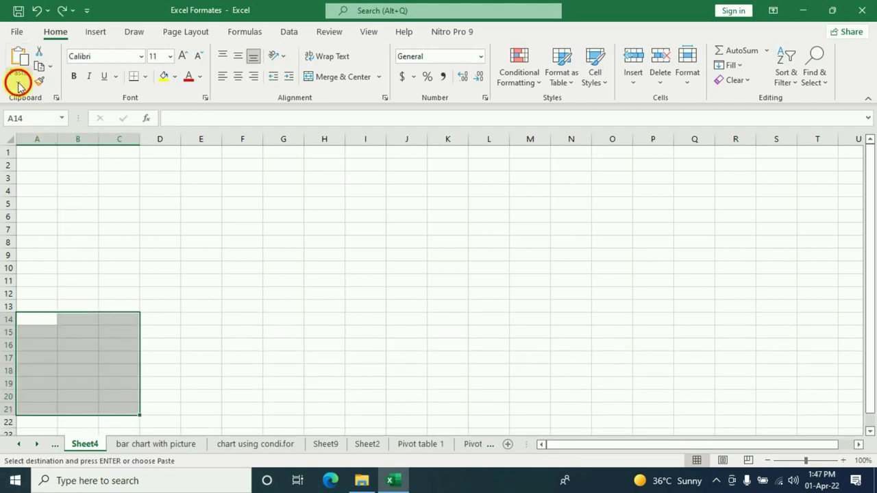
left_click(18, 82)
left_click(36, 139)
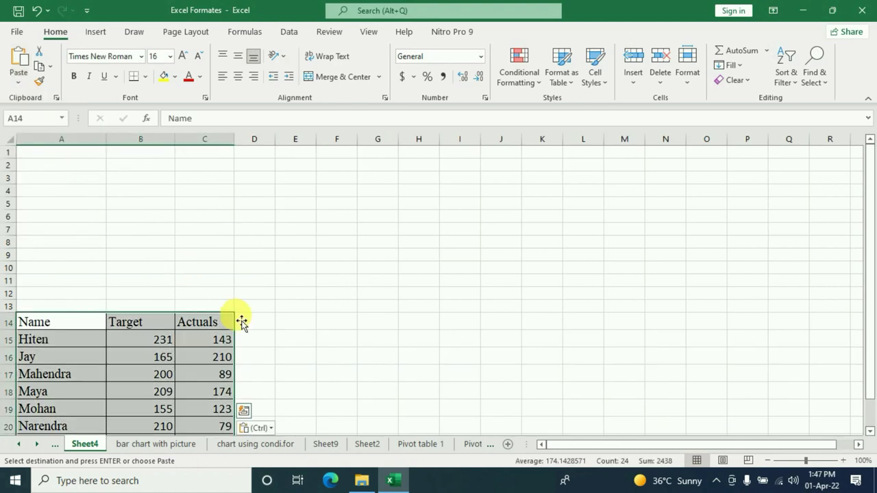
Copy the list of names from the Name column into A1:A8
scroll(246, 305, "down", 1)
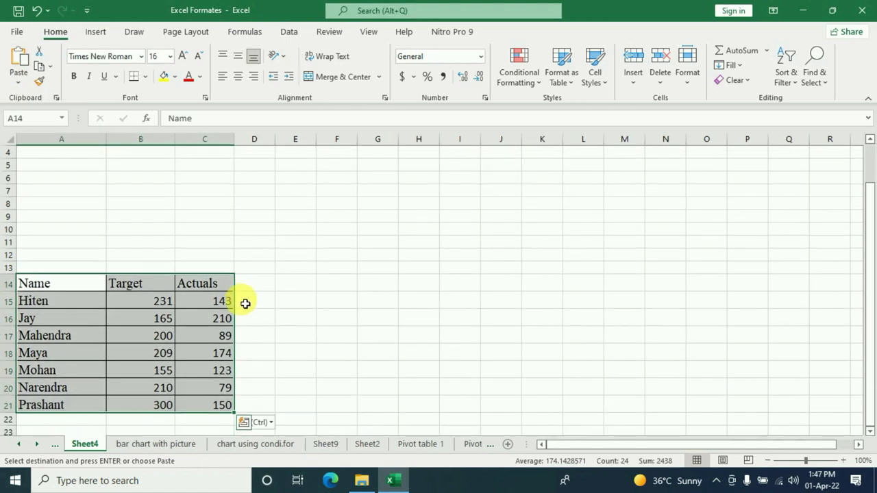
left_click_drag(64, 286, 75, 407)
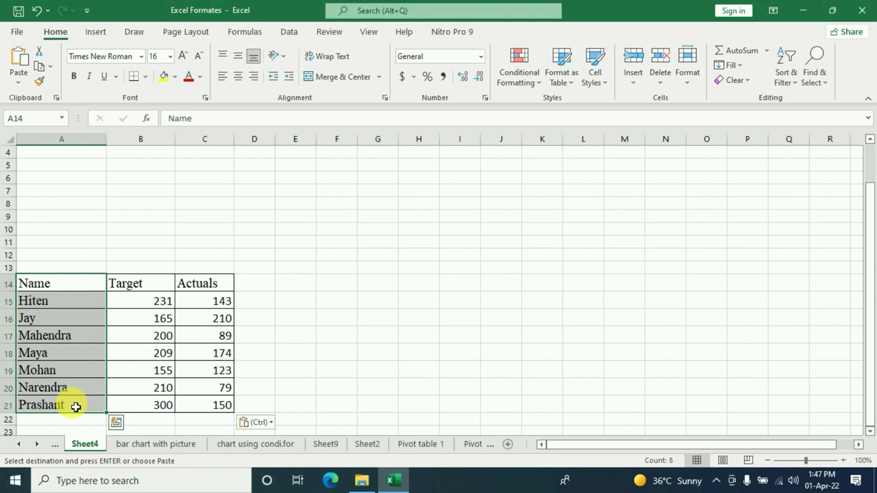
key("ctrl+c")
scroll(72, 187, "up", 1)
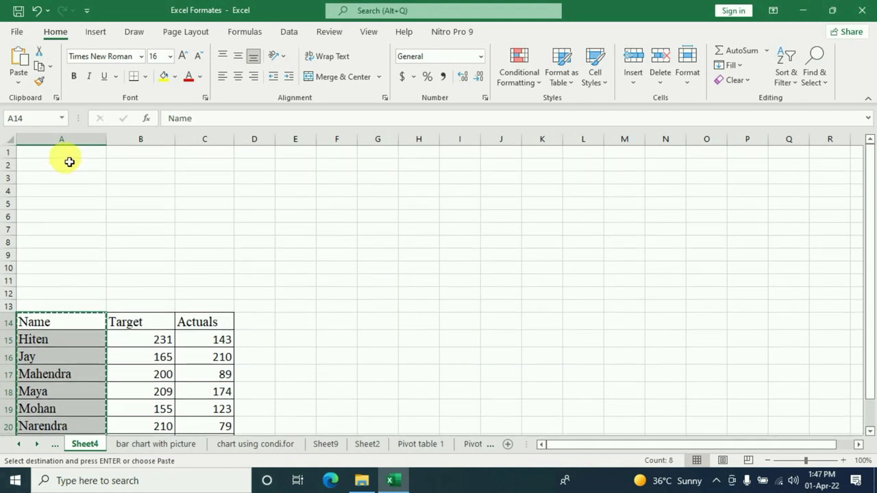
left_click(69, 158)
key("ctrl+v")
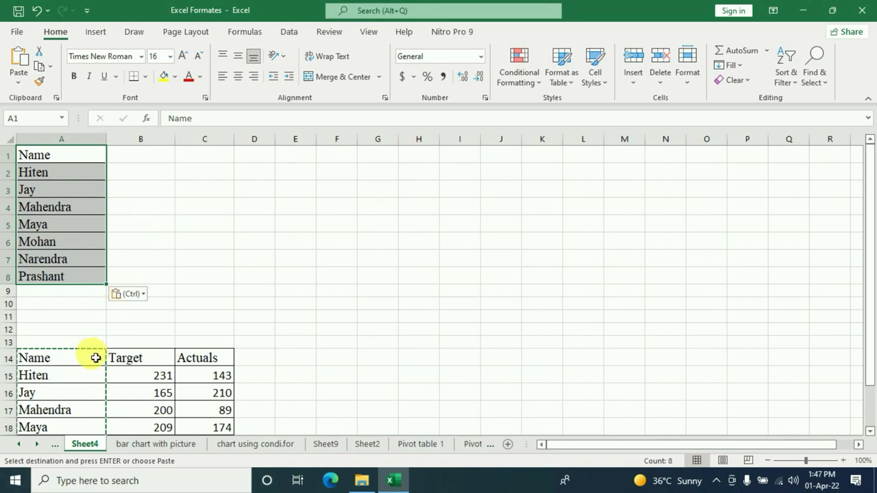
Check the pasted Target and Actuals headers, then select cell B1
scroll(110, 343, "down", 2)
left_click(140, 216)
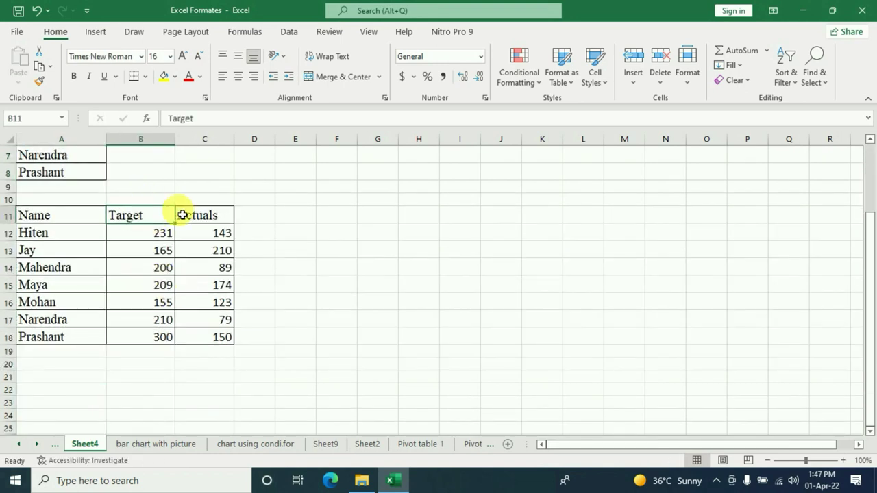
left_click(182, 216)
scroll(162, 270, "up", 2)
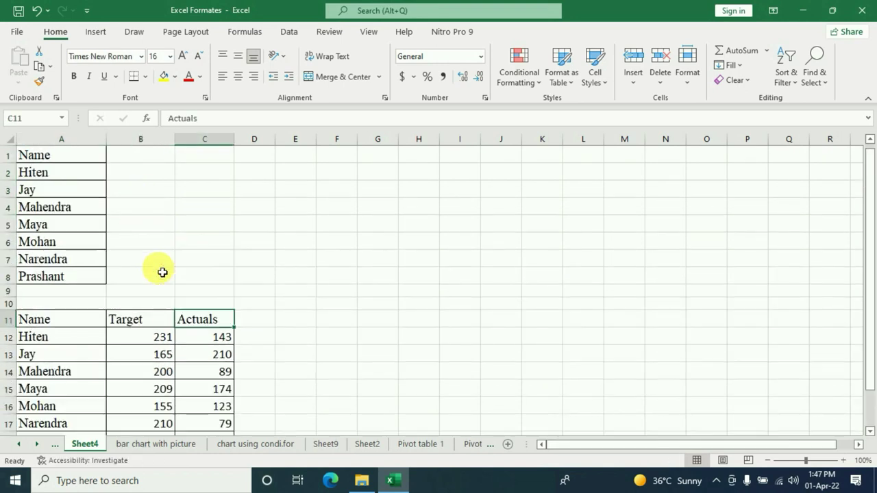
left_click(137, 160)
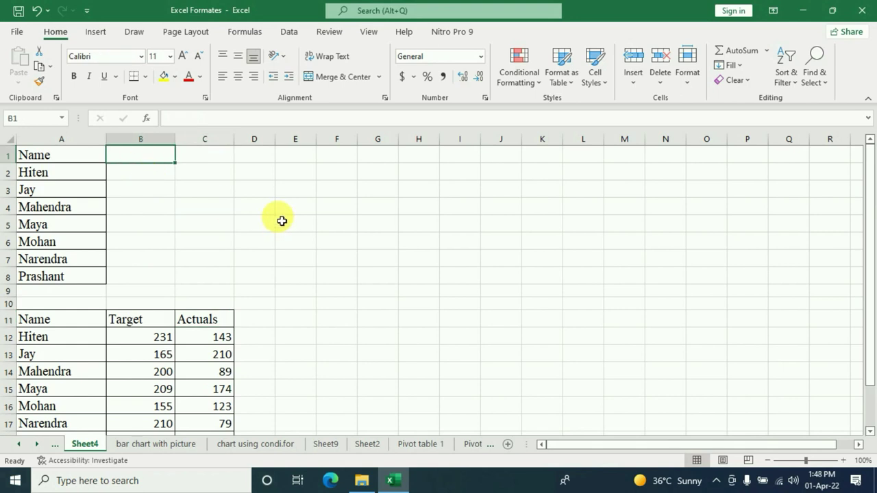
Add List data validation to B1 with source =$B$11:$C$11 (Target, Actuals)
left_click(291, 32)
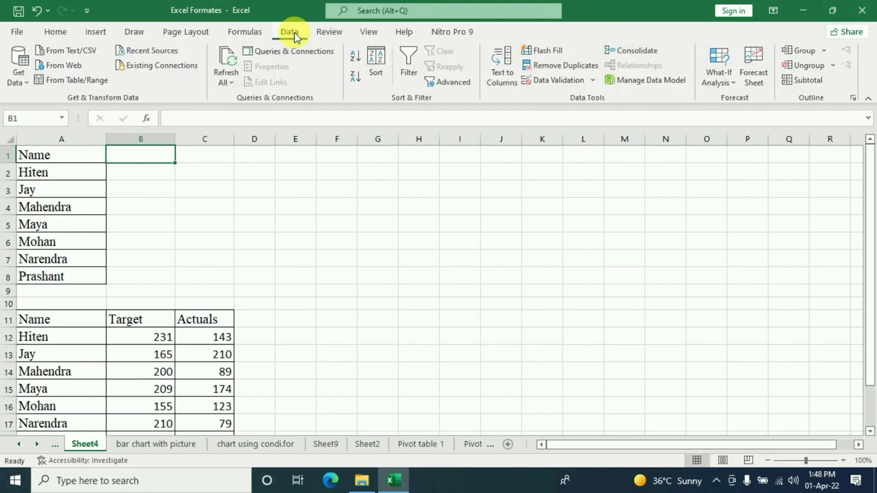
left_click(593, 80)
left_click(584, 102)
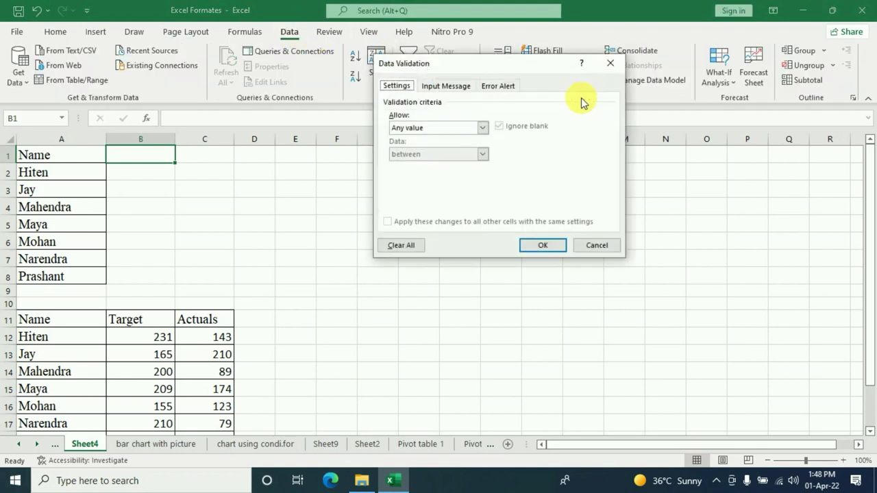
left_click(482, 127)
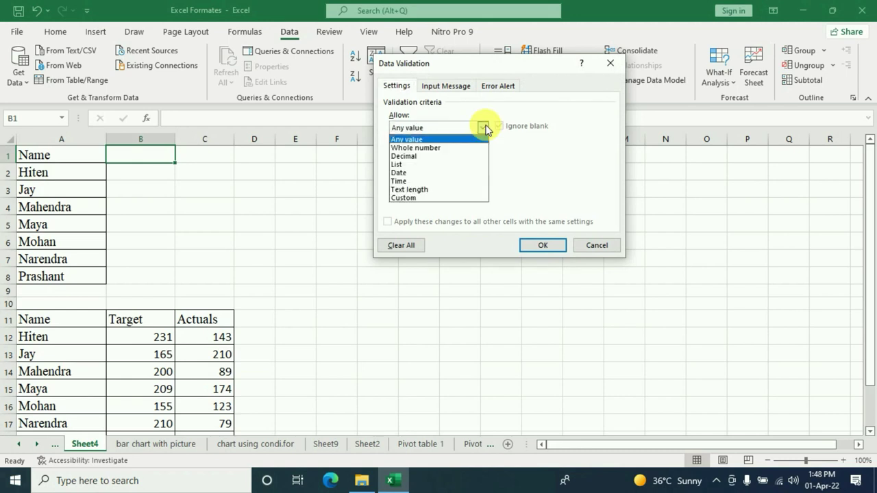
left_click(413, 166)
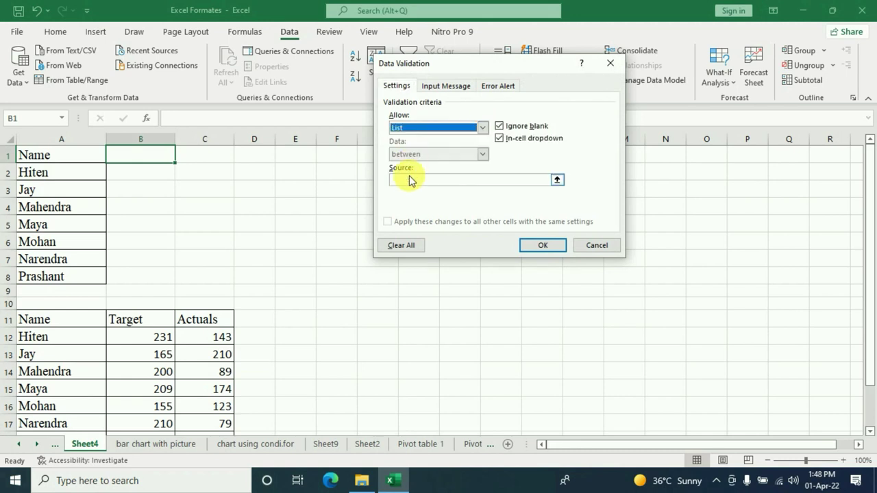
left_click(406, 180)
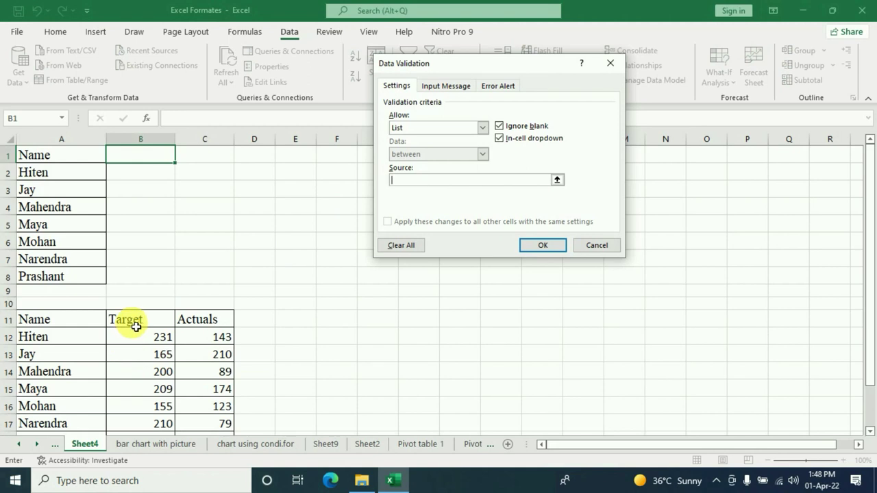
left_click_drag(136, 326, 199, 320)
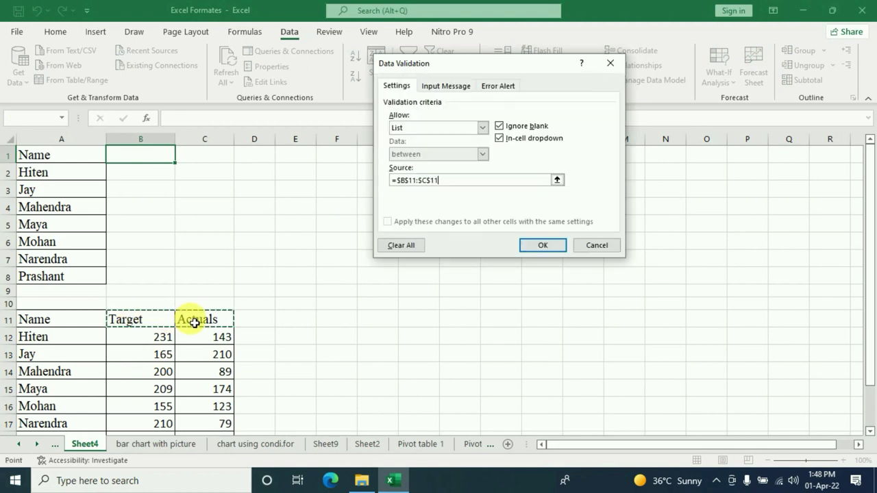
left_click(543, 245)
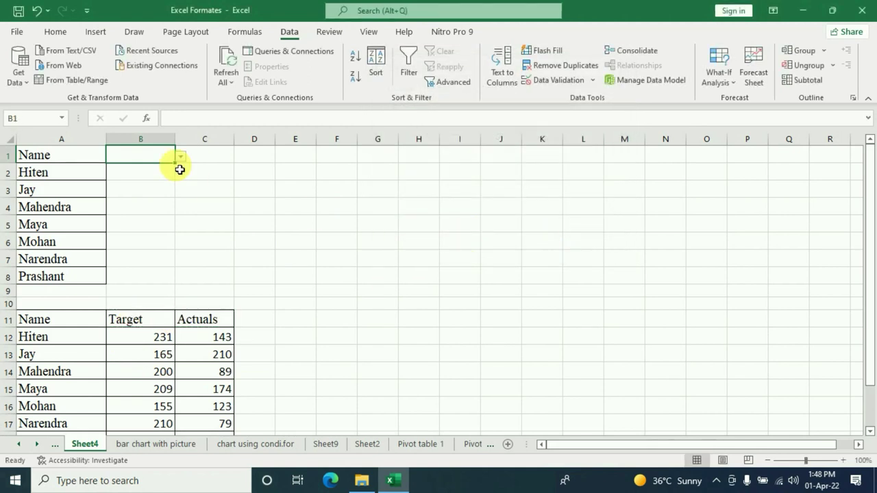
Test B1's dropdown by switching between Target and Actuals, ending on Actuals
left_click(182, 159)
left_click(137, 167)
left_click(181, 159)
left_click(158, 176)
left_click(180, 157)
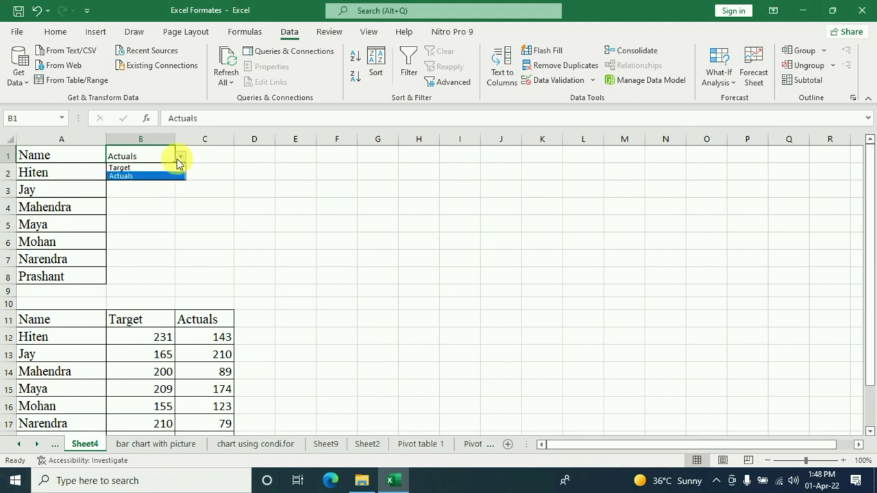
left_click(126, 168)
left_click(180, 157)
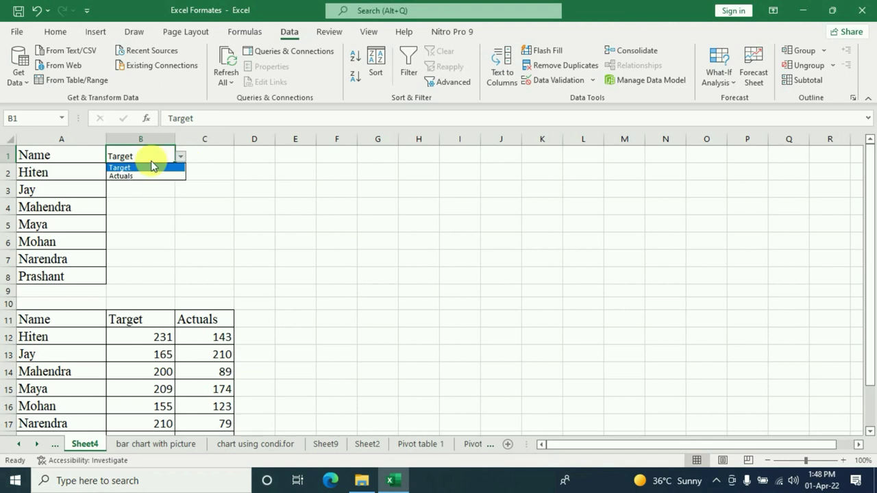
left_click(122, 176)
Format B1 like the Name header in A1 using Format Painter
left_click(69, 158)
left_click(55, 31)
left_click(38, 83)
left_click(137, 165)
left_click(213, 160)
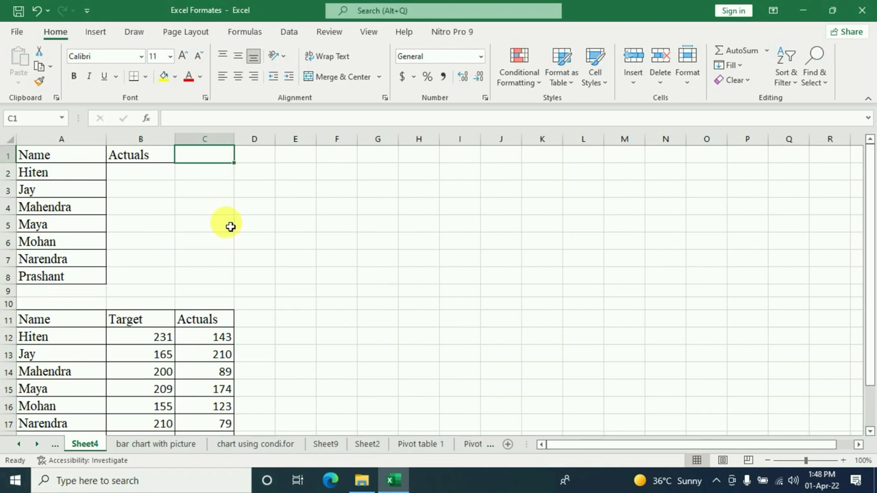
Compare with the finished bar chart sheet, then return to Sheet4 and select C1
left_click(154, 444)
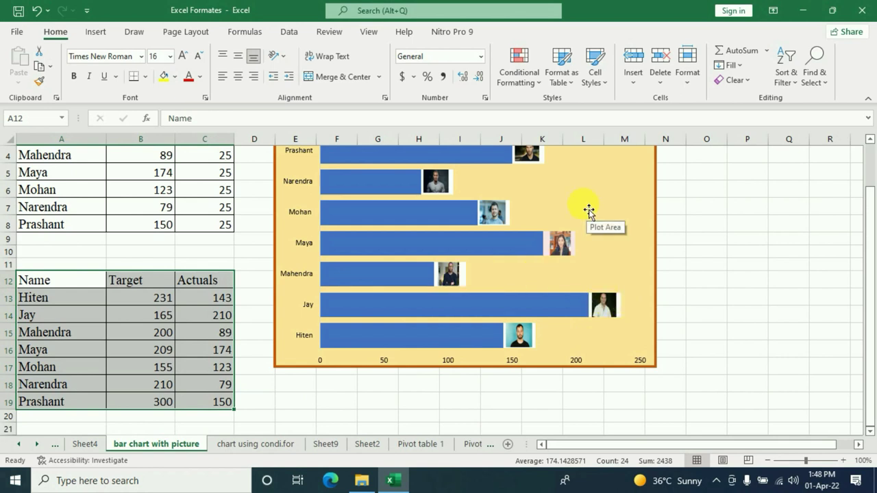
left_click(88, 445)
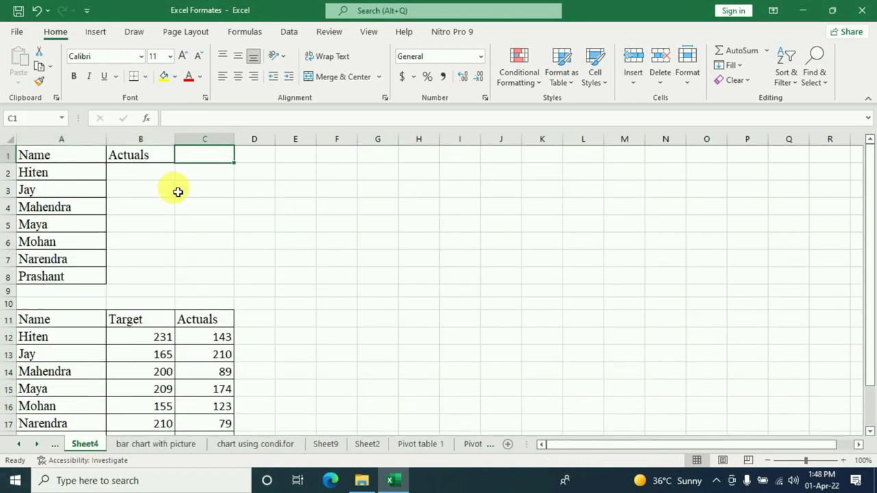
left_click(205, 161)
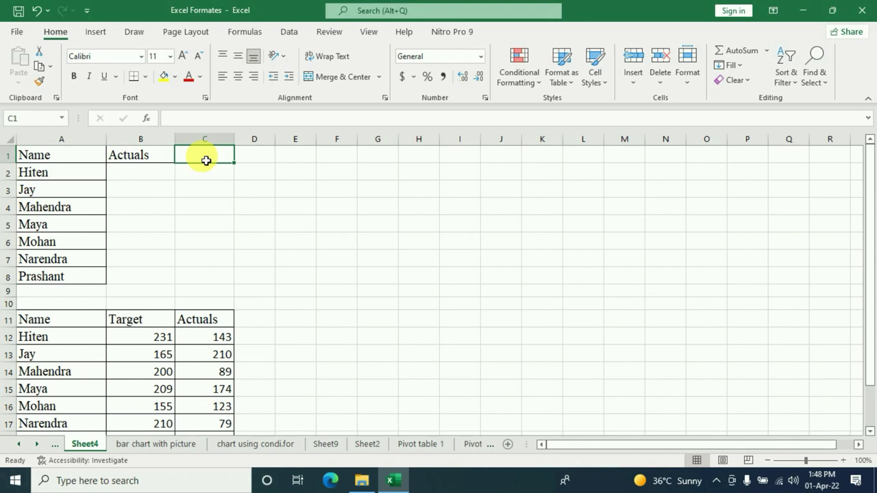
Head C1 'Box Size' and enter 10 in D1
type("Bo")
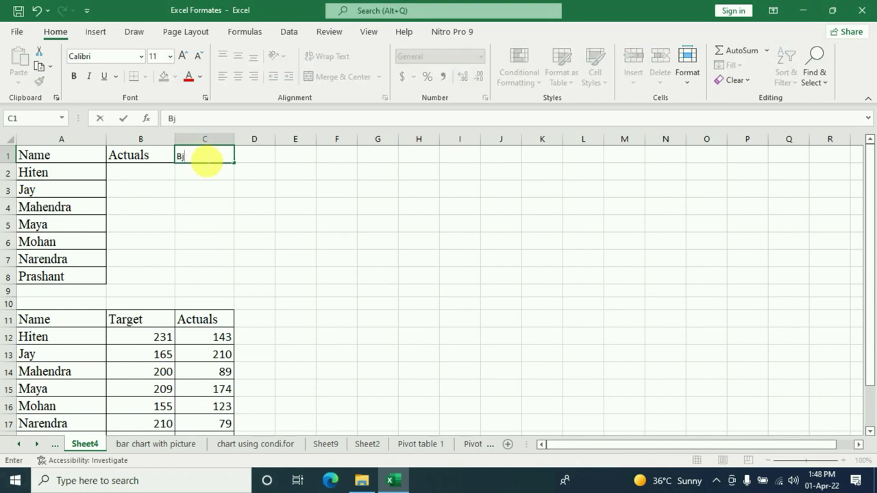
type("x Size")
key("Return")
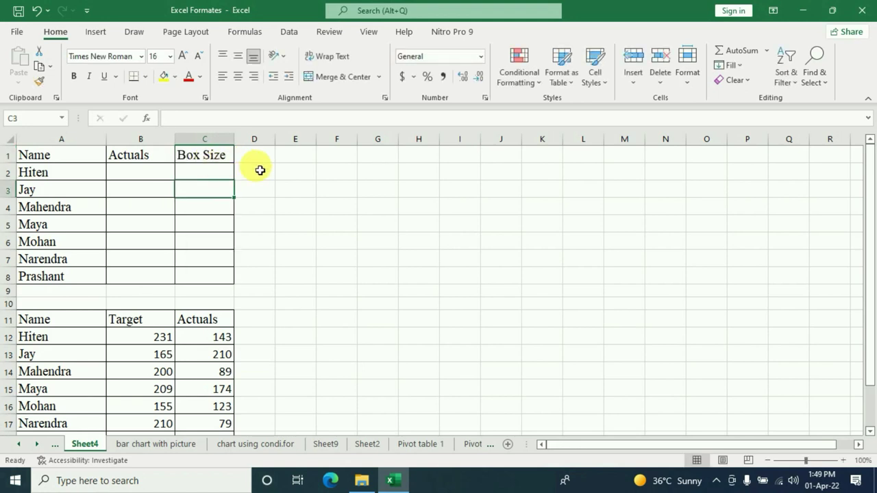
left_click(271, 157)
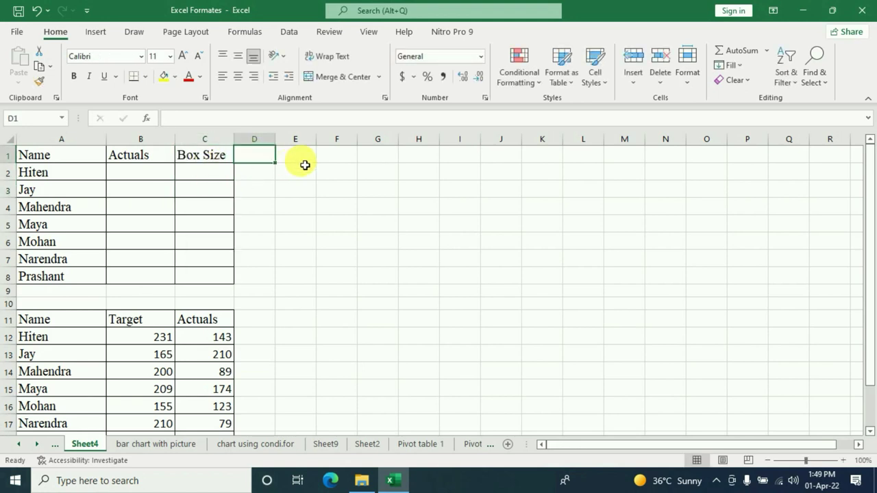
type("10")
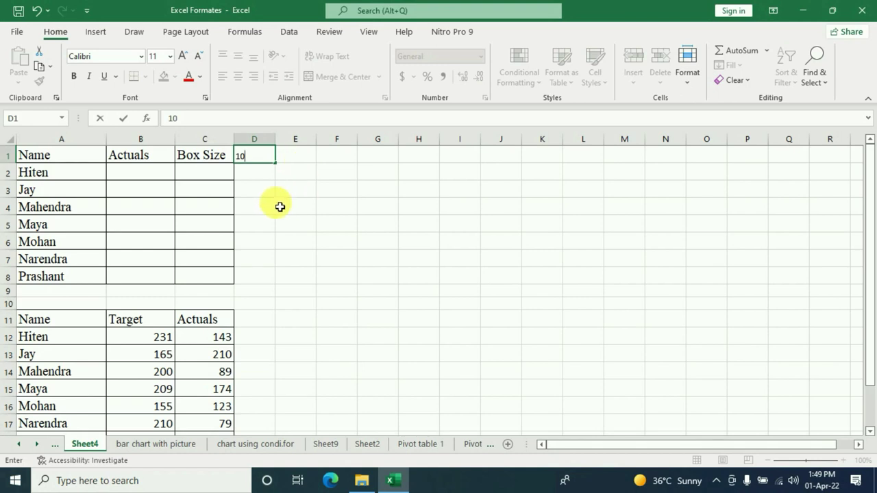
left_click(267, 204)
Extend the top table's borders across B1:C8, then select B2
left_click(254, 155)
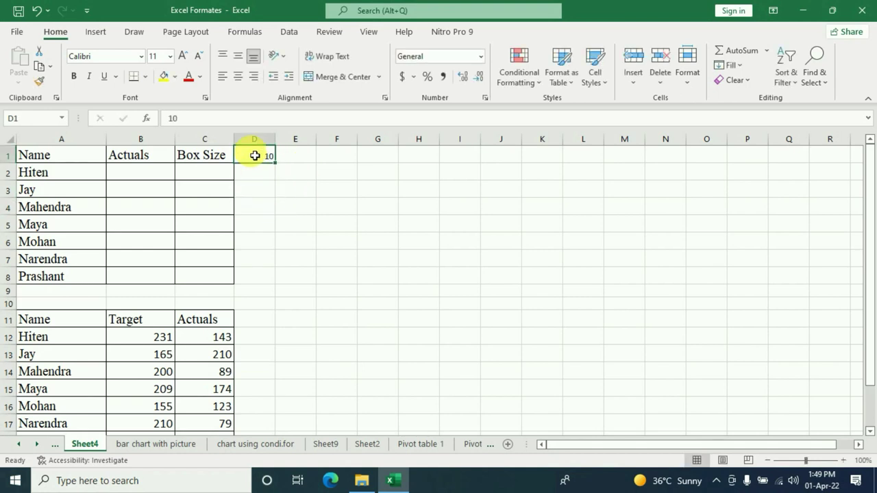
left_click(220, 176)
left_click(215, 194)
left_click(213, 224)
left_click(209, 241)
left_click(206, 259)
left_click(205, 279)
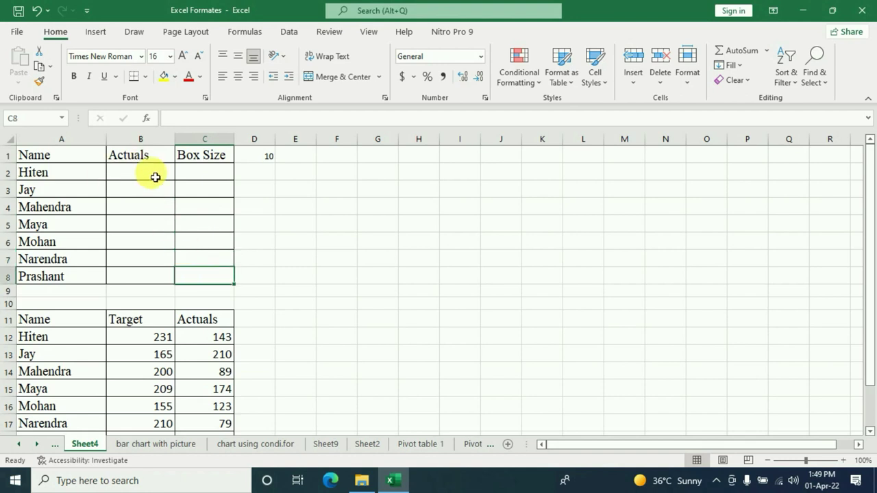
left_click(147, 156)
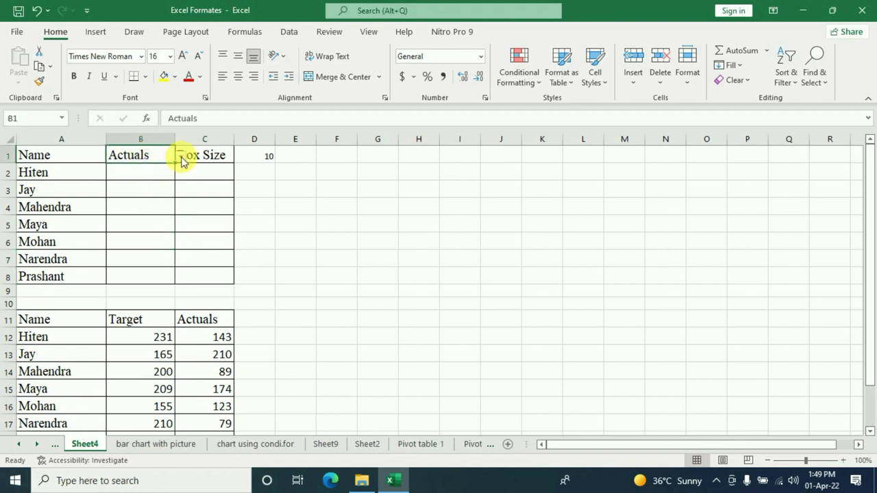
left_click(137, 176)
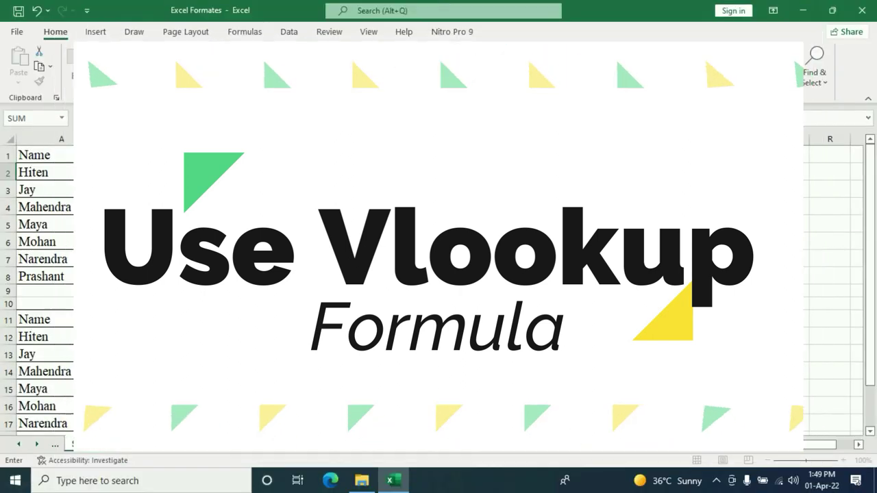
Begin B2's formula as =VLOOKUP(A2,A11:C18, with lookup value A2 and table range A11:C18
type("=vlooku")
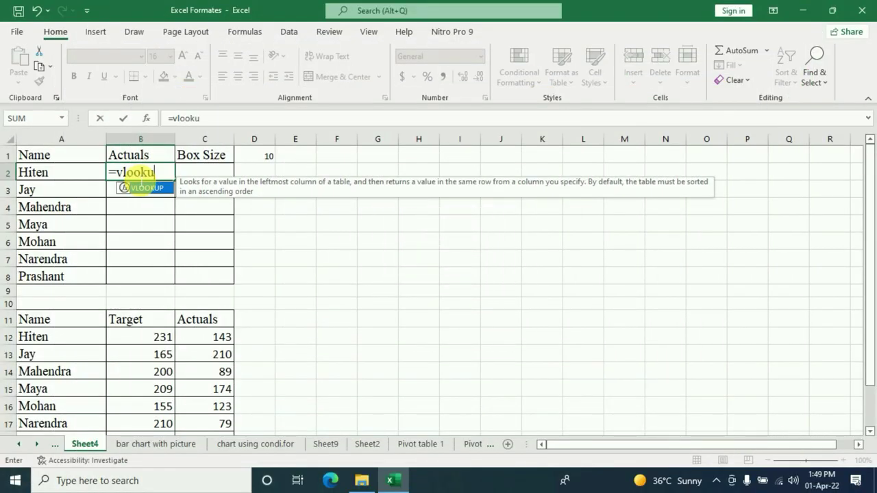
type("p0")
key("BackSpace")
type("(")
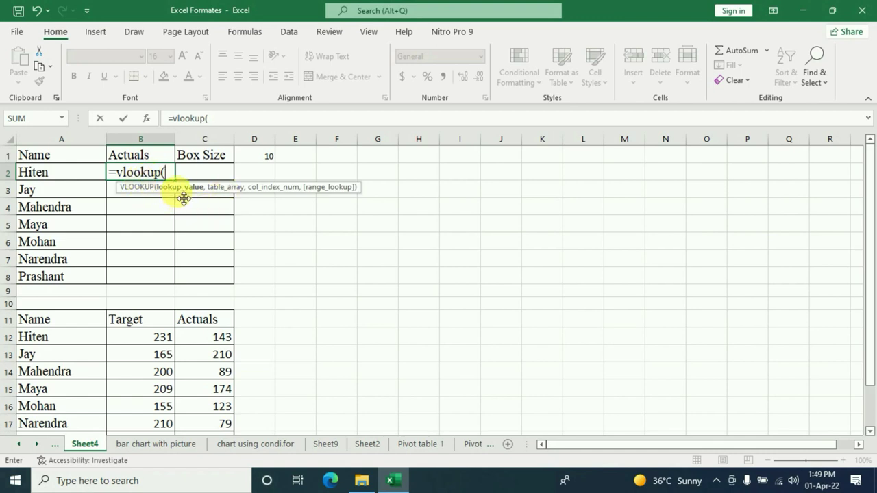
left_click(55, 172)
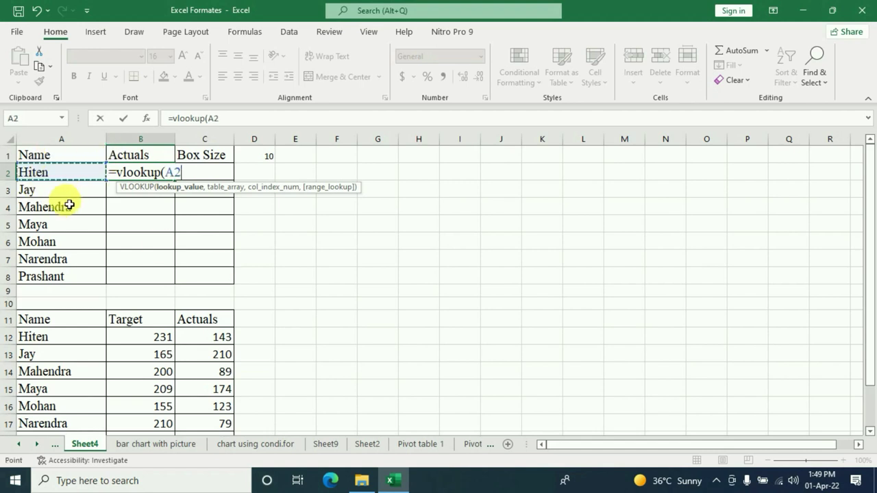
type(",")
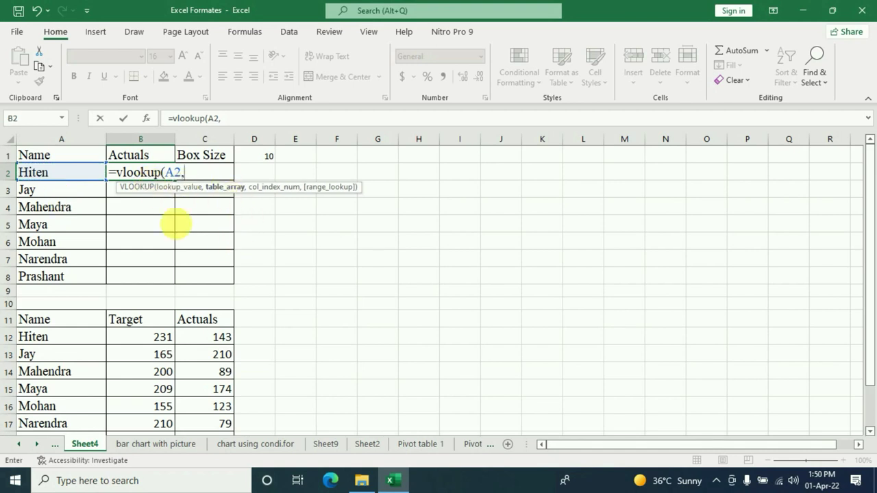
scroll(225, 293, "down", 1)
left_click_drag(34, 270, 199, 399)
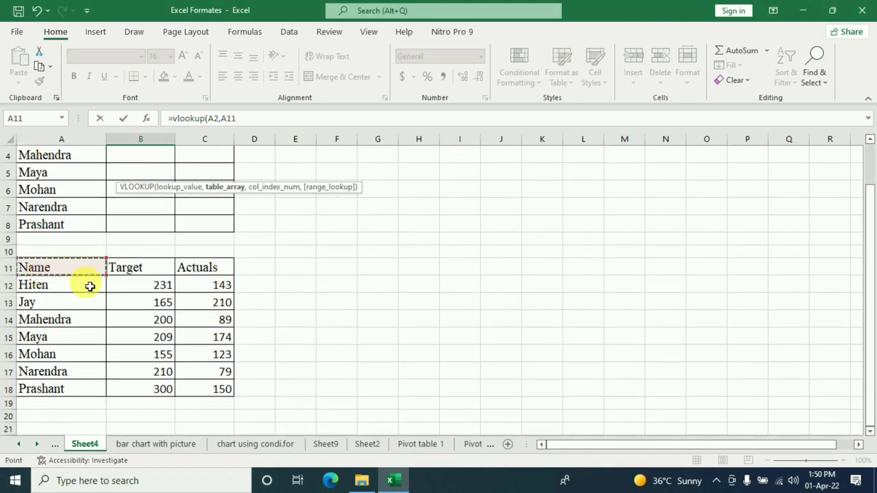
scroll(299, 333, "up", 1)
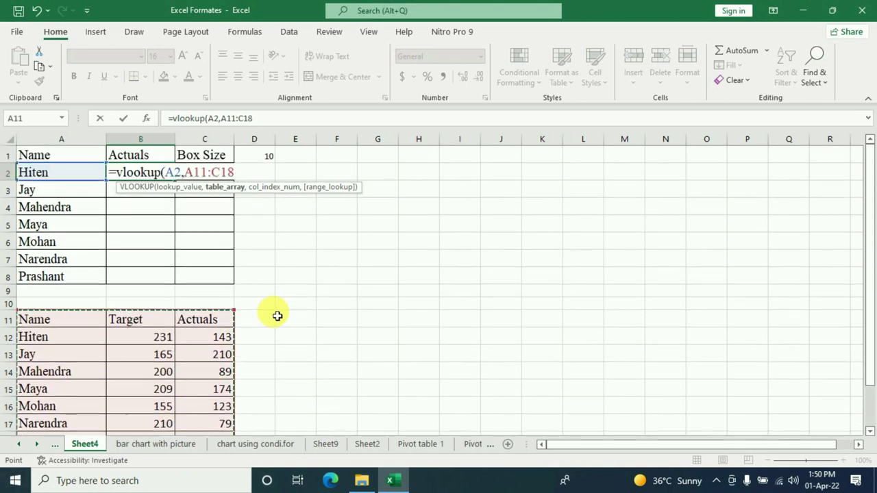
type(",")
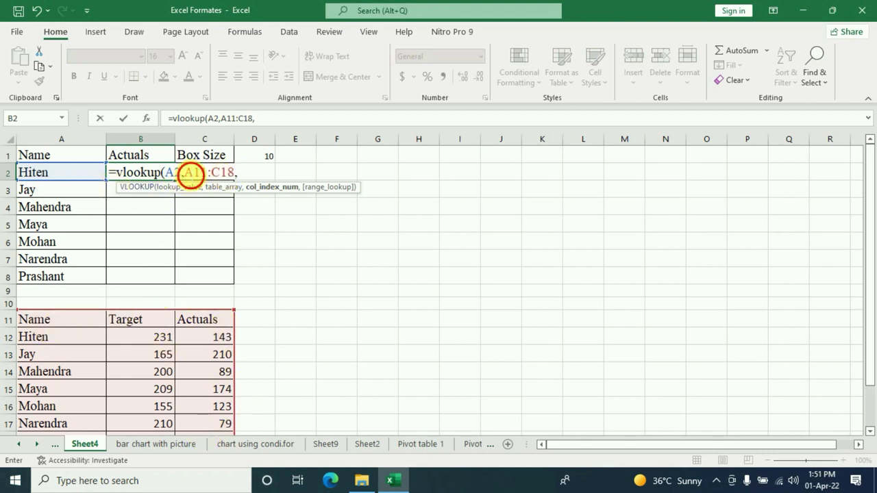
Lock the table range as $A$11:$C$18 and start a nested MATCH($B$1, for the column index
left_click_drag(183, 172, 235, 172)
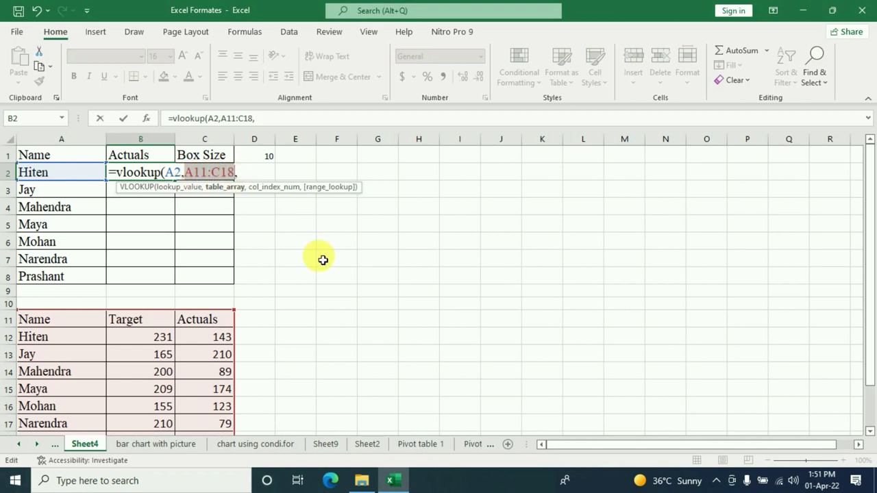
key("F4")
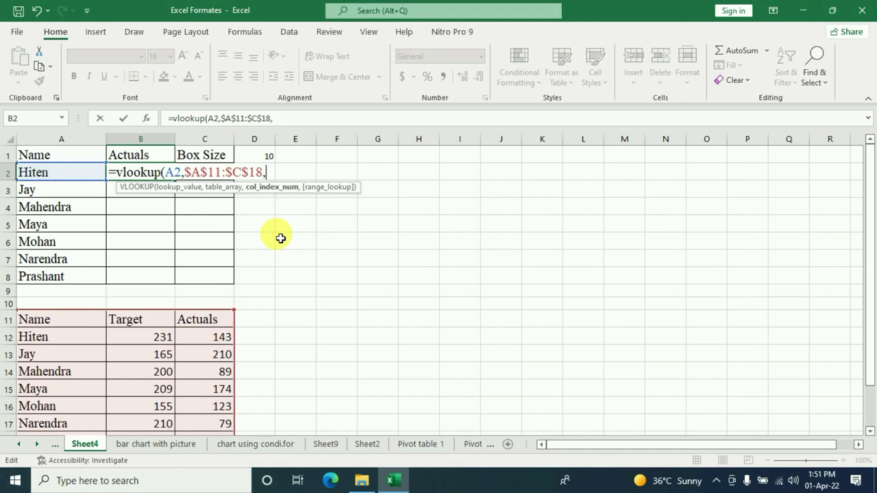
type("match")
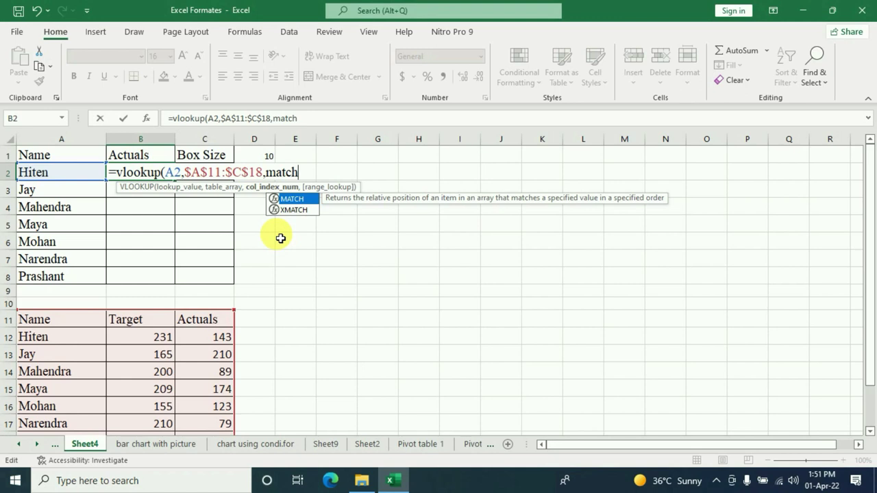
type("(")
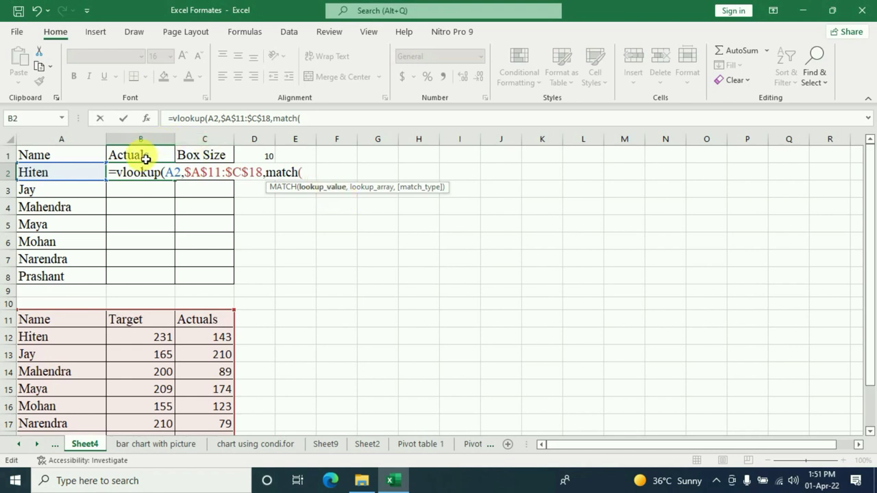
left_click(146, 159)
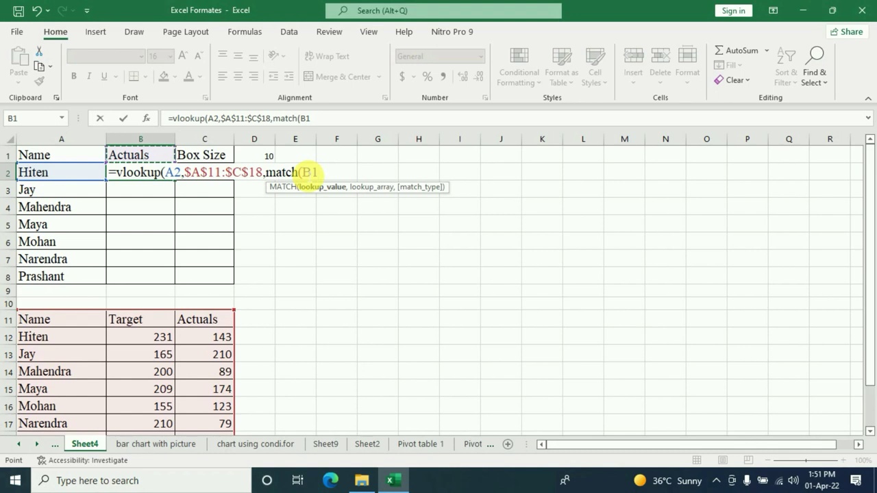
double_click(309, 173)
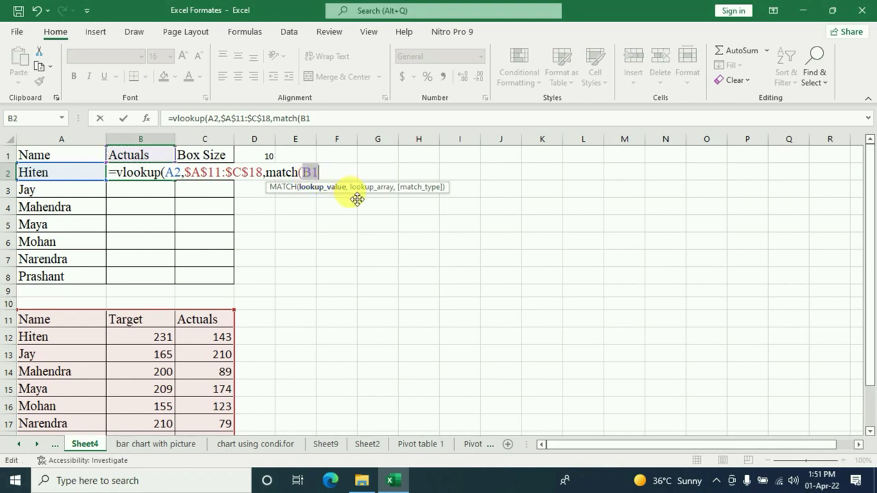
key("F4")
key("Right")
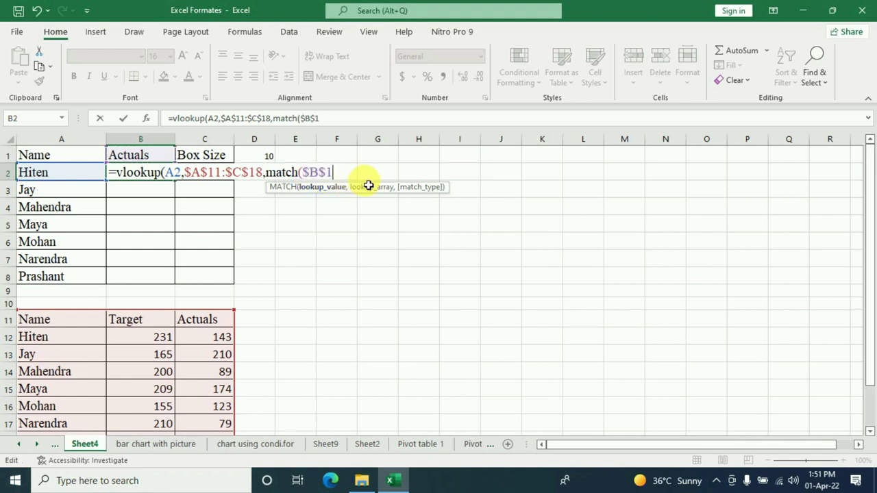
type(",")
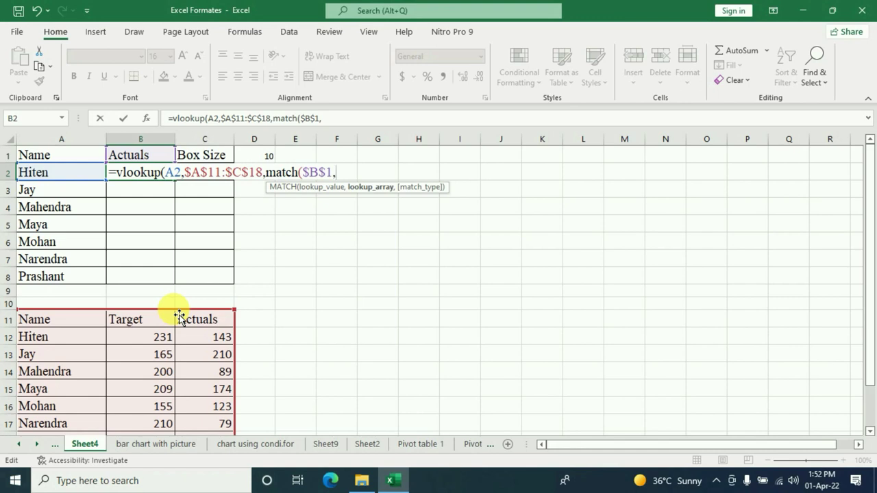
Complete B2 as =VLOOKUP(A2,$A$11:$C$18,MATCH($B$1,$A$11:$C$11,0),0) and fill it down to B8
left_click(51, 321)
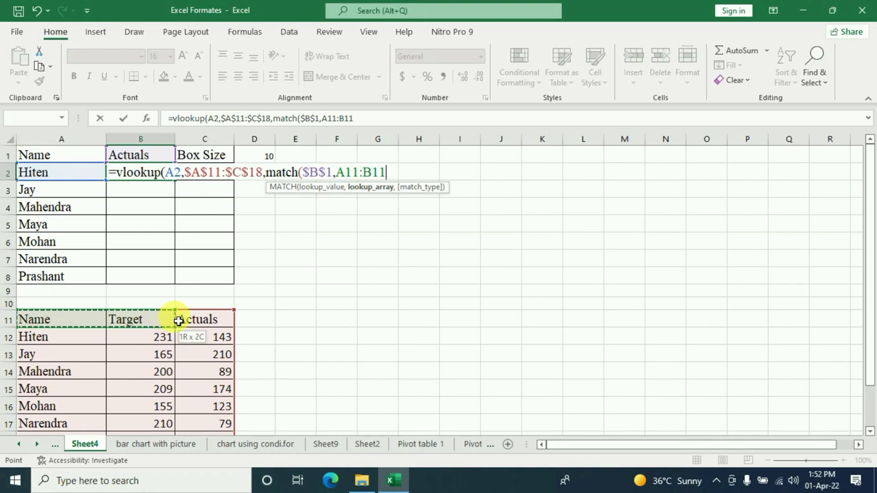
left_click_drag(76, 321, 206, 319)
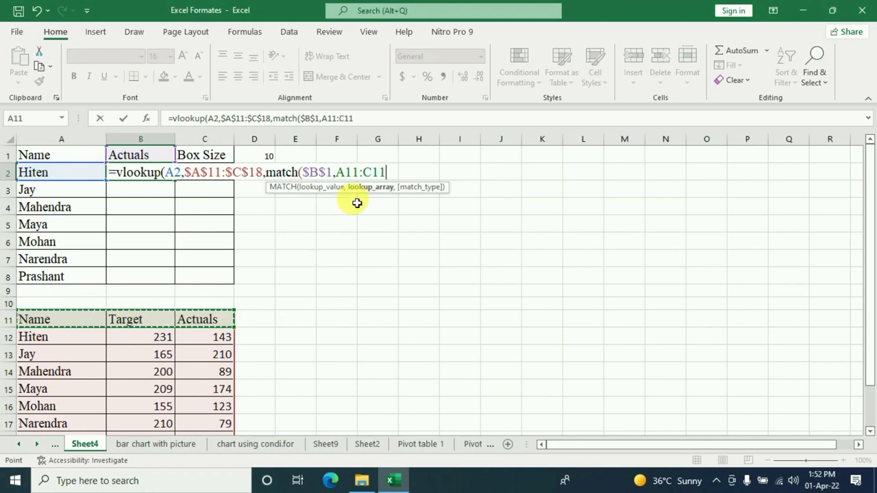
left_click_drag(335, 172, 386, 172)
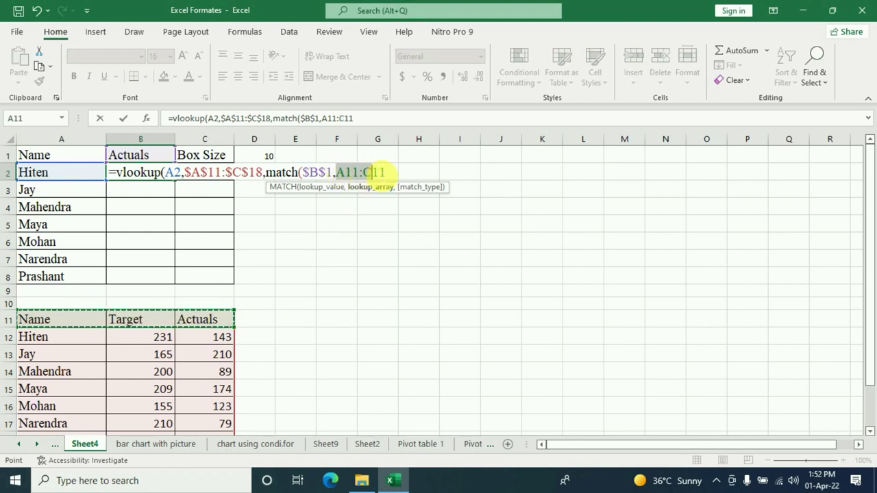
key("F4")
key("Right")
type(",0")
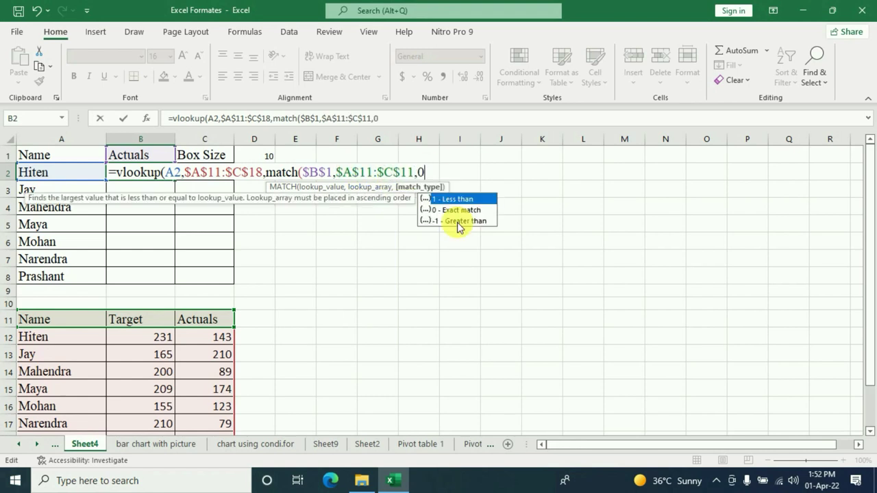
type(")")
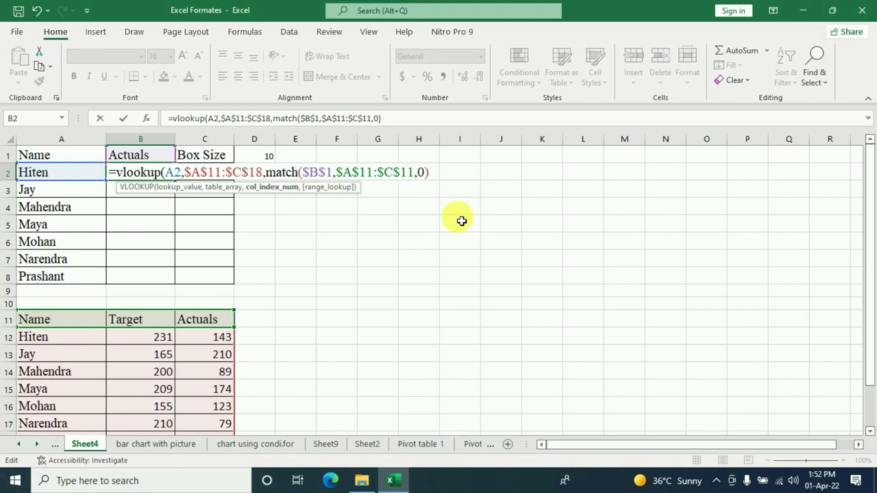
type(",")
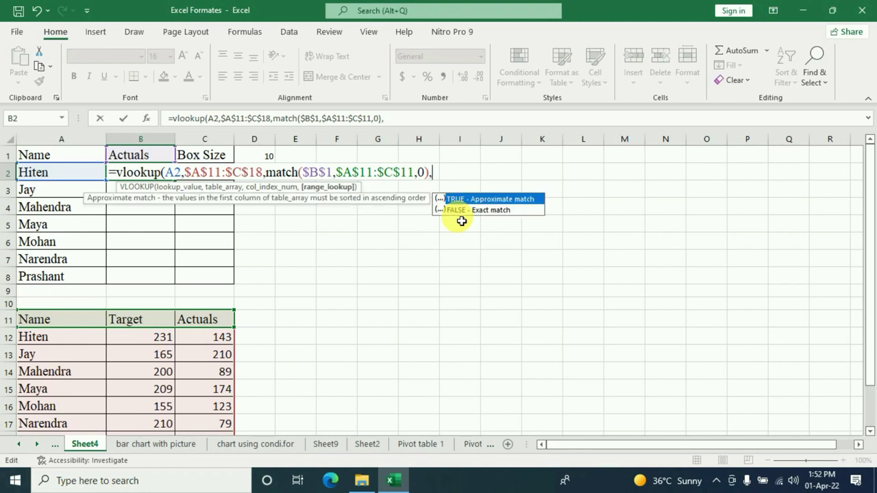
type("0")
type(")")
key("Return")
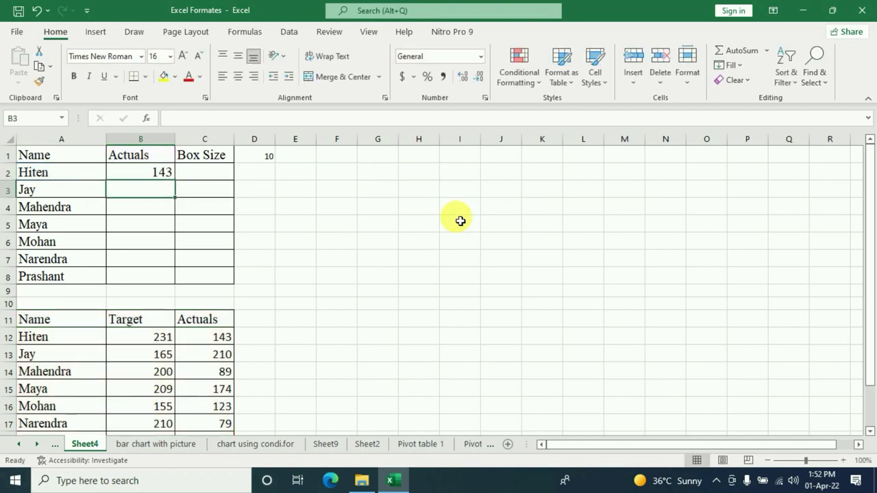
left_click(137, 169)
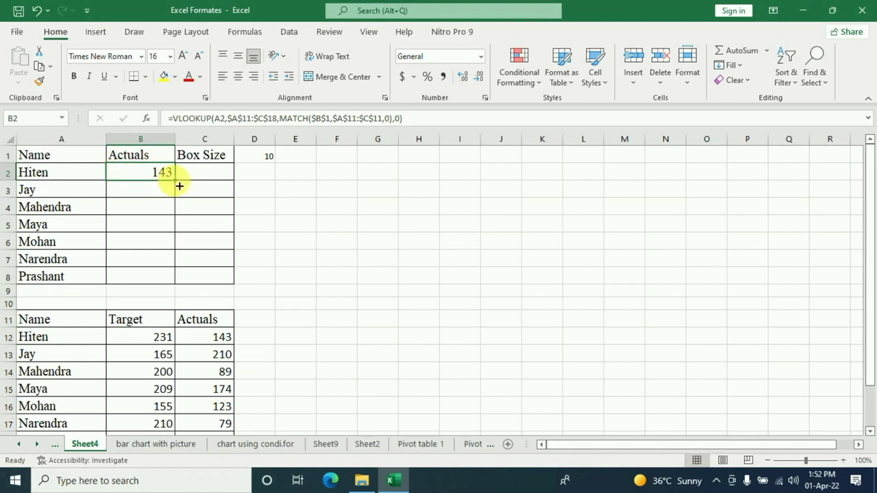
left_click_drag(176, 181, 174, 281)
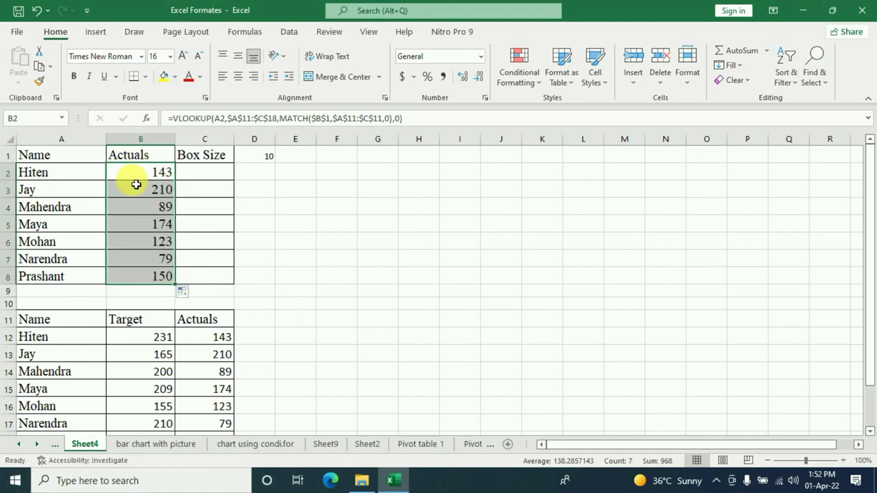
Set B1 to Target so column B shows targets 231 through 300, then check B2's formula
left_click(139, 154)
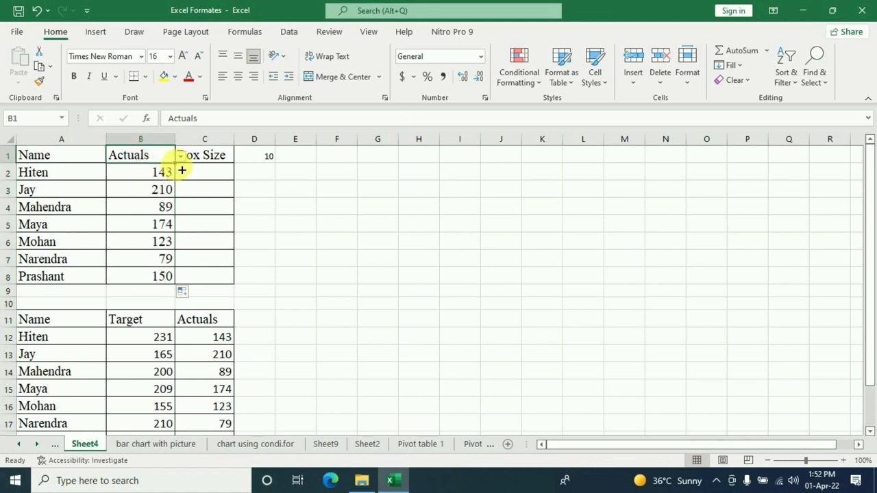
left_click(180, 155)
left_click(126, 166)
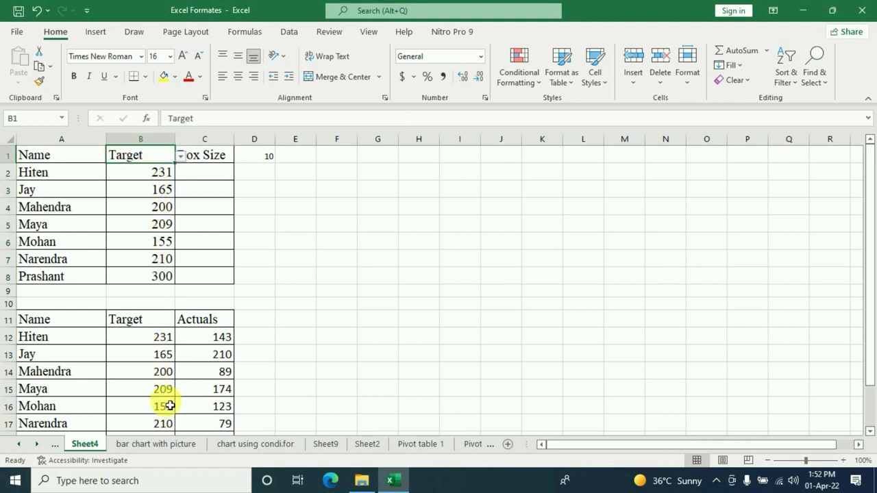
scroll(166, 387, "down", 1)
scroll(170, 367, "up", 1)
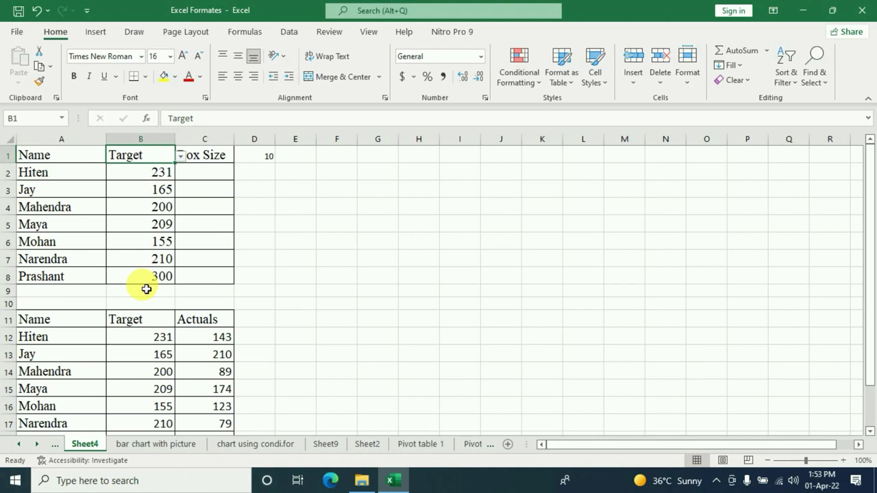
left_click(159, 172)
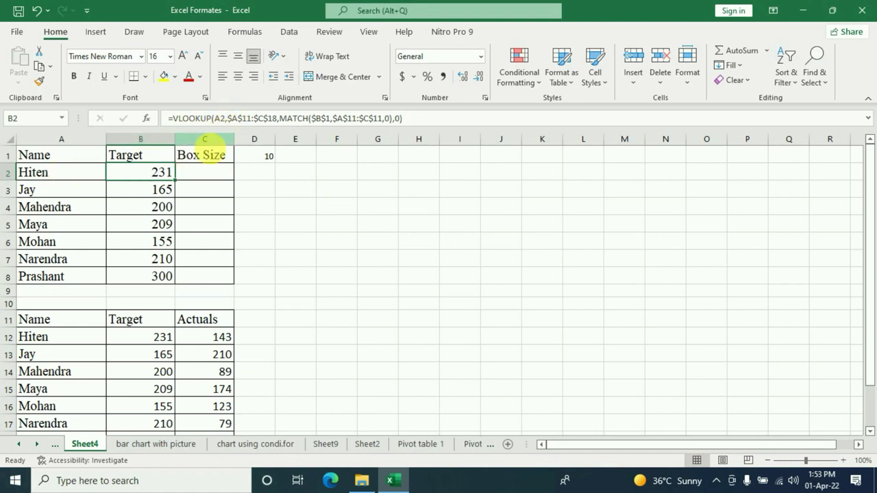
left_click(51, 172)
left_click(51, 193)
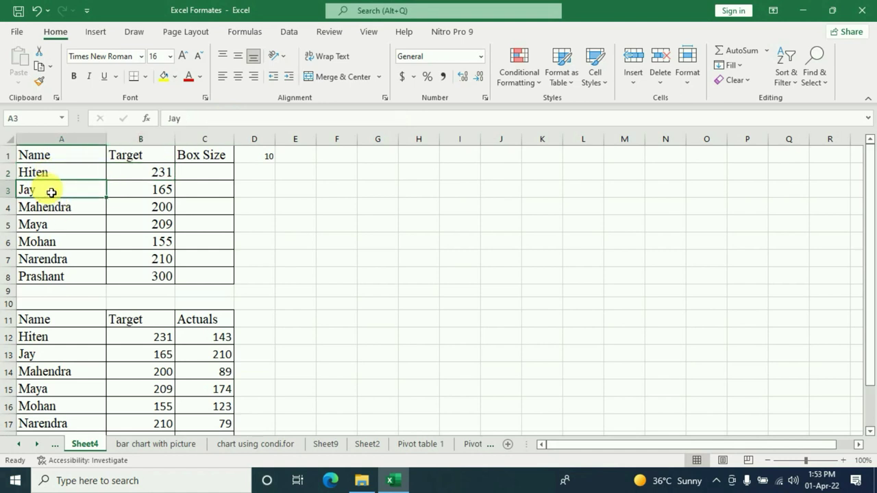
left_click(71, 207)
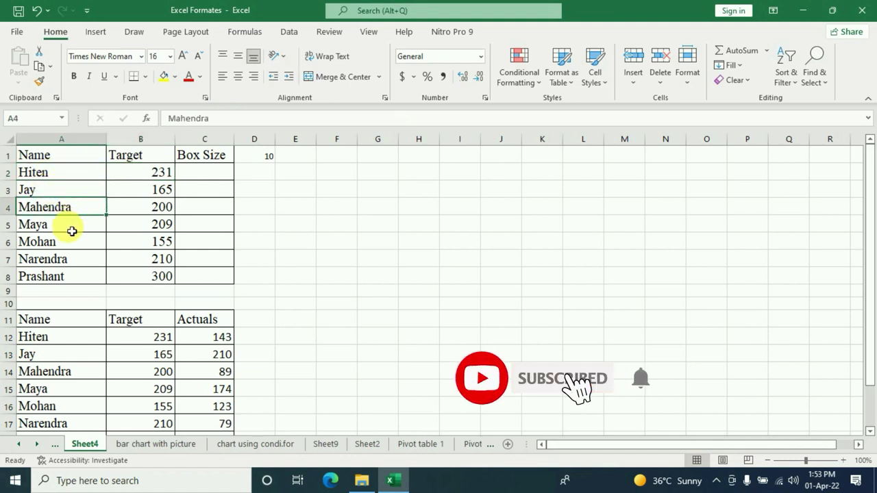
left_click(71, 228)
left_click(163, 178)
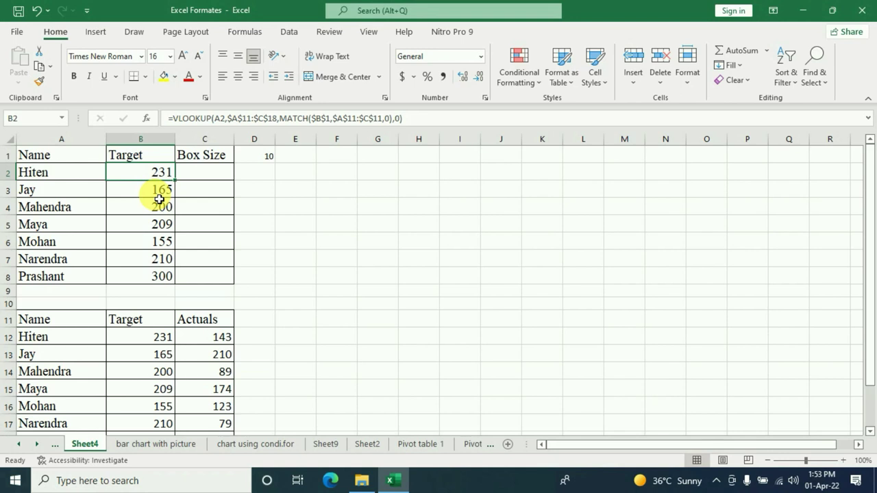
left_click(153, 154)
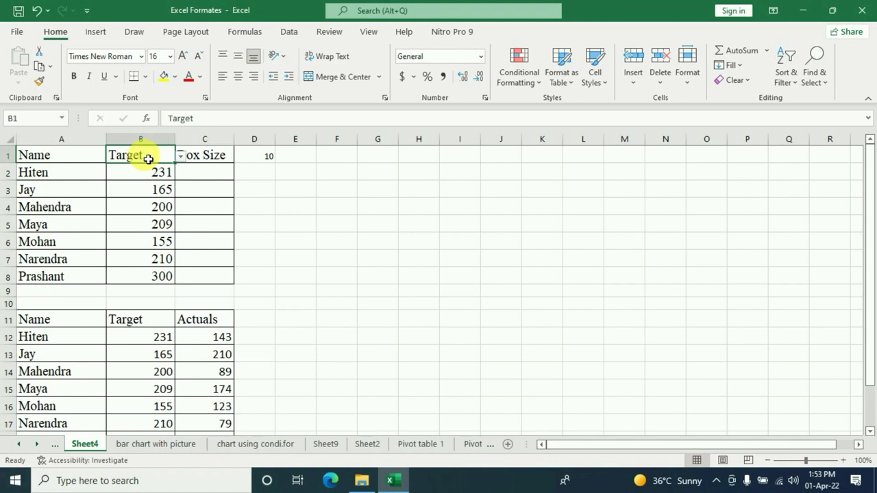
left_click(156, 172)
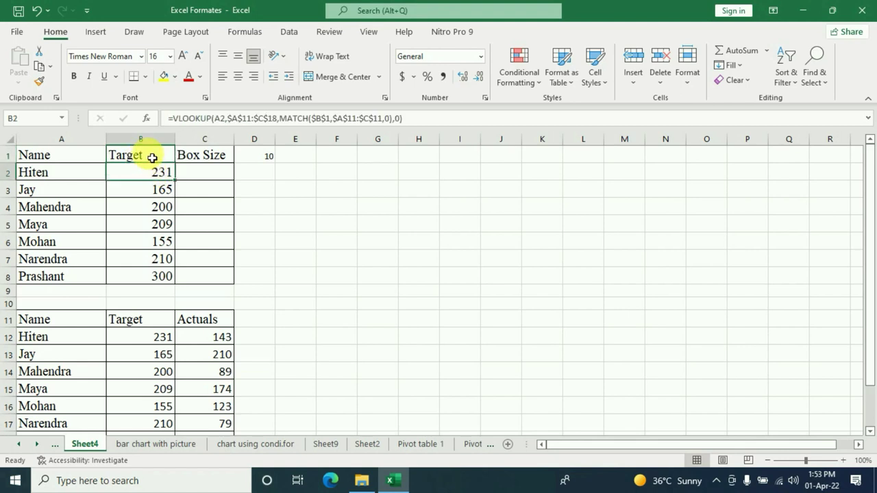
left_click(152, 157)
left_click(162, 172)
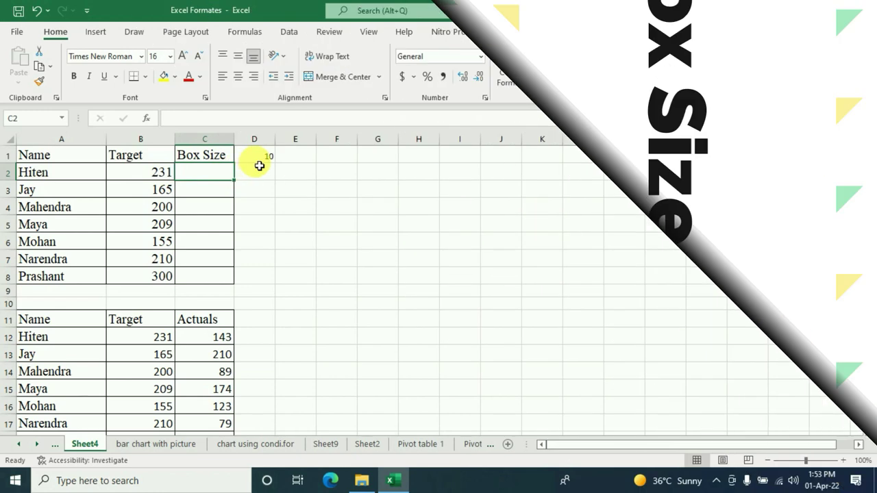
Enter the formula =D1 in C2 to pull the box size
left_click(200, 192)
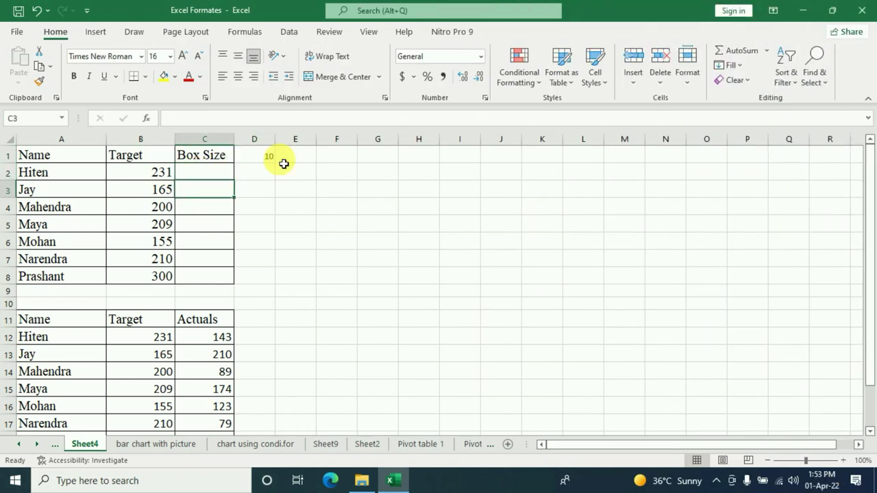
left_click(256, 157)
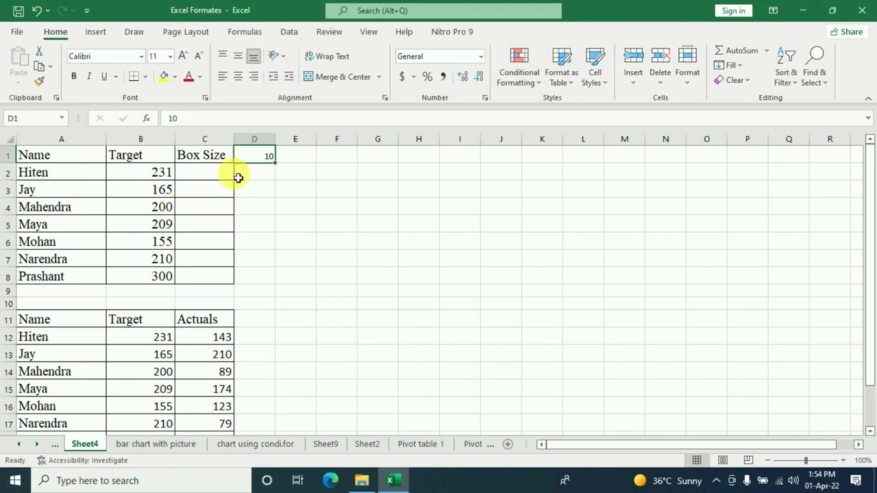
left_click(211, 176)
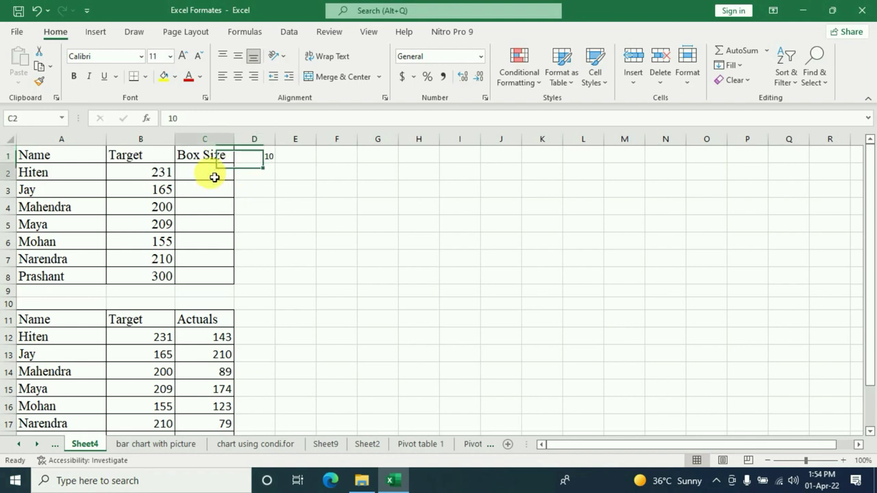
type("=")
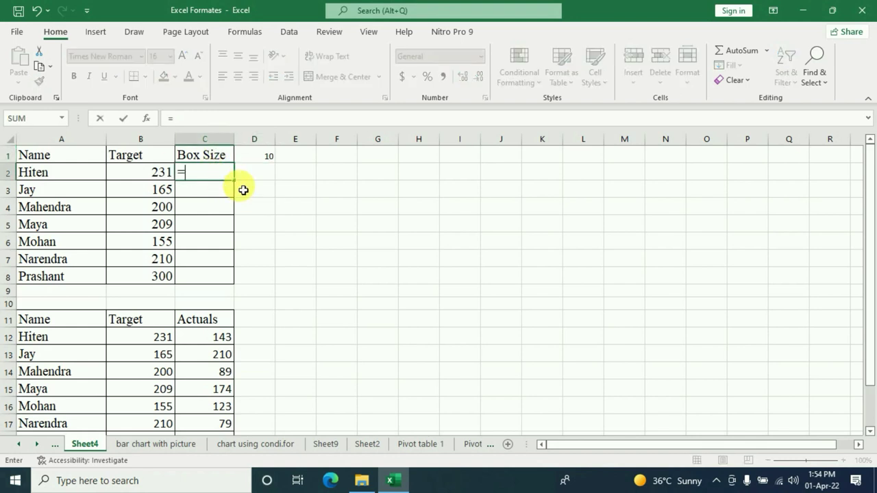
left_click(257, 157)
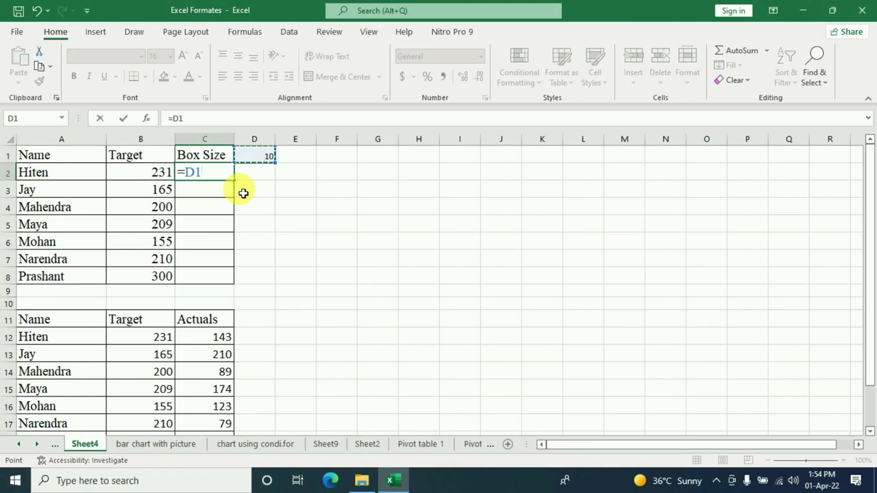
key("Return")
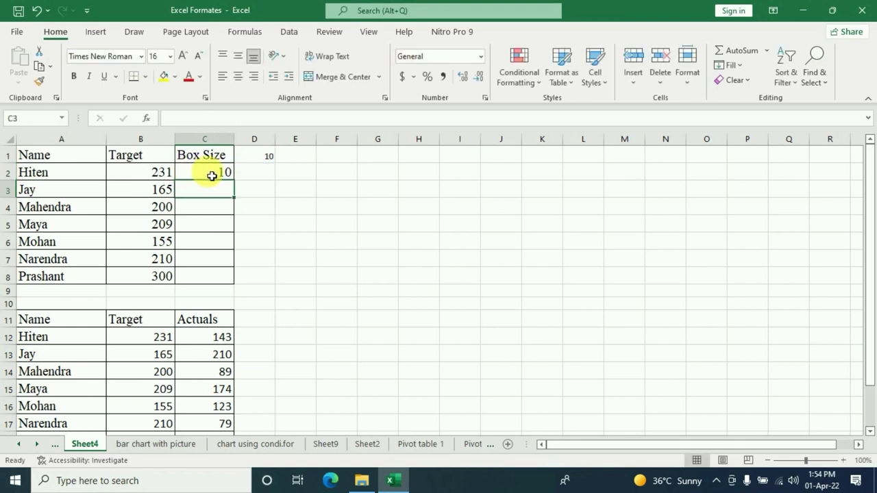
Change D1 to 8 and fill C2's formula down to C8
left_click(265, 158)
type("8")
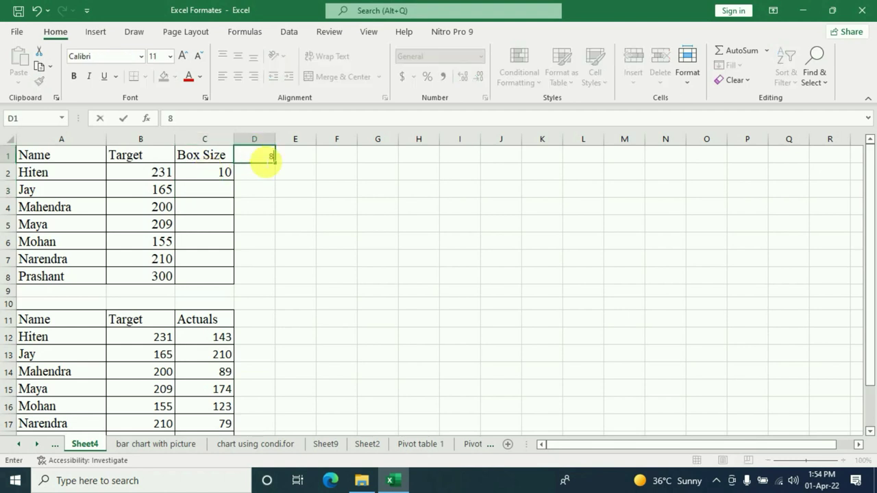
key("Return")
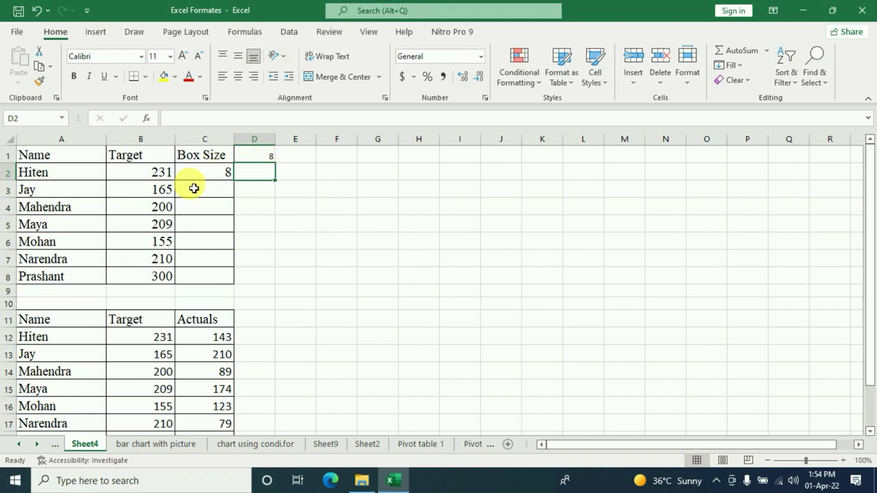
left_click(206, 174)
left_click_drag(233, 180, 232, 279)
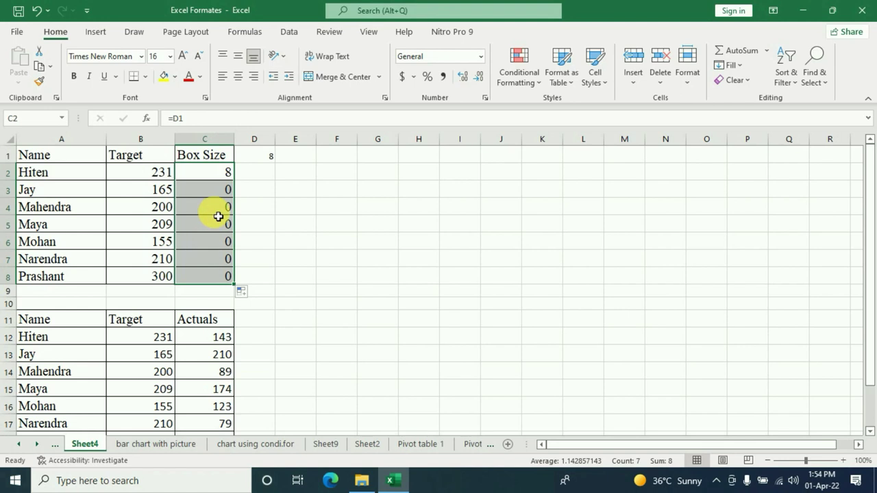
Make C2's formula absolute as =$D$1 and fill it down to C8
left_click(219, 173)
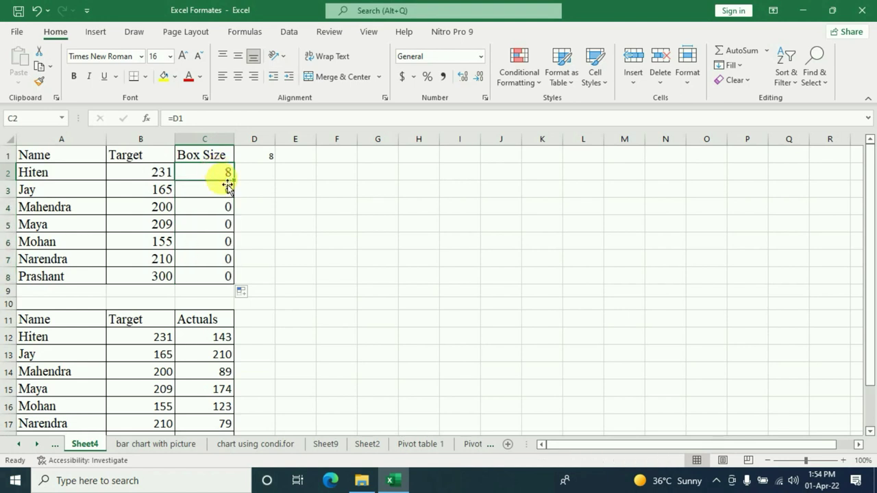
left_click(177, 119)
double_click(177, 119)
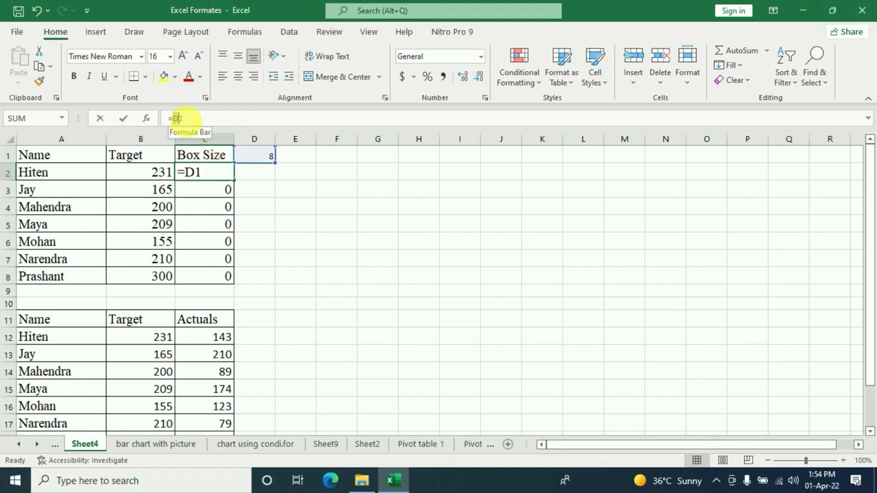
key("F4")
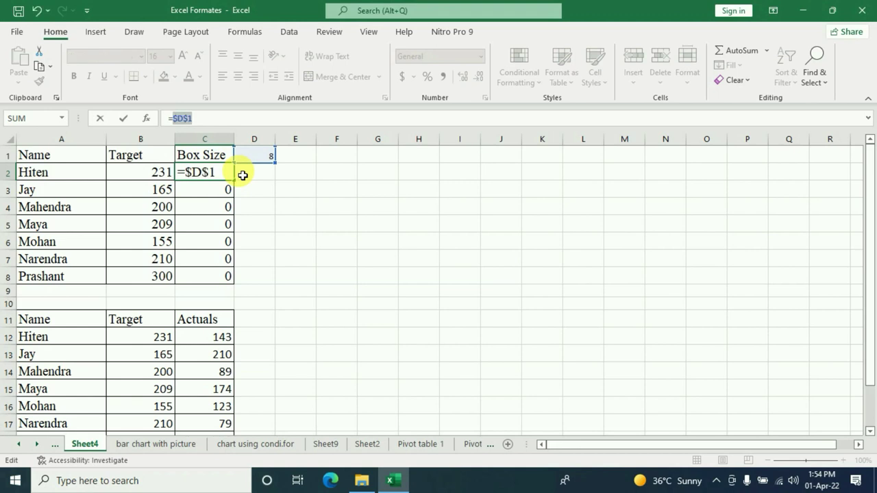
key("Return")
left_click(215, 174)
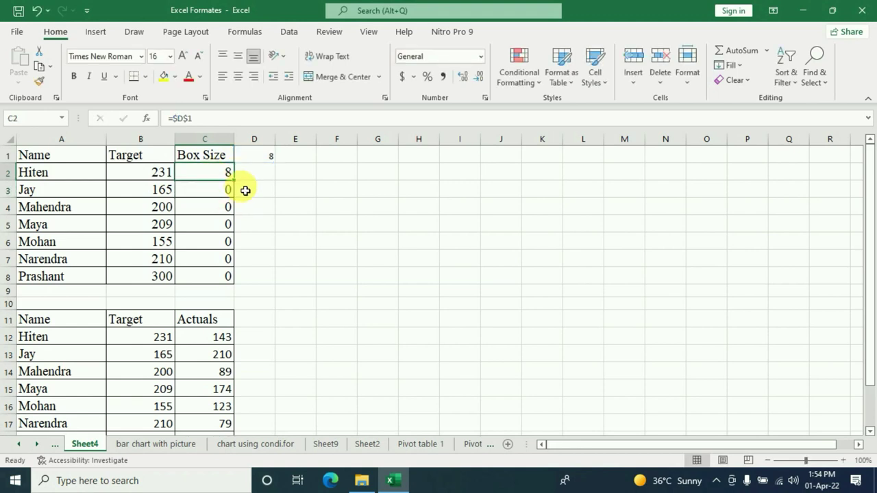
left_click_drag(234, 180, 227, 276)
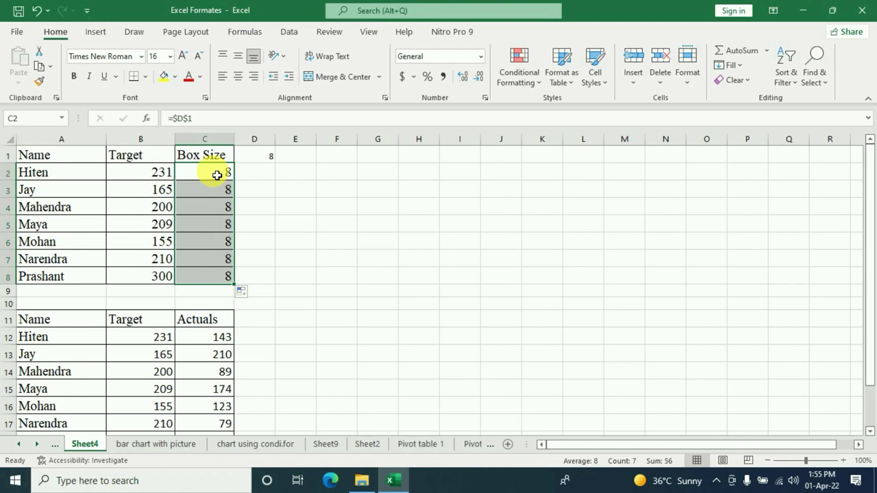
Set D1 to 10, then 20, and select the table A1:C8
left_click(260, 160)
type("10")
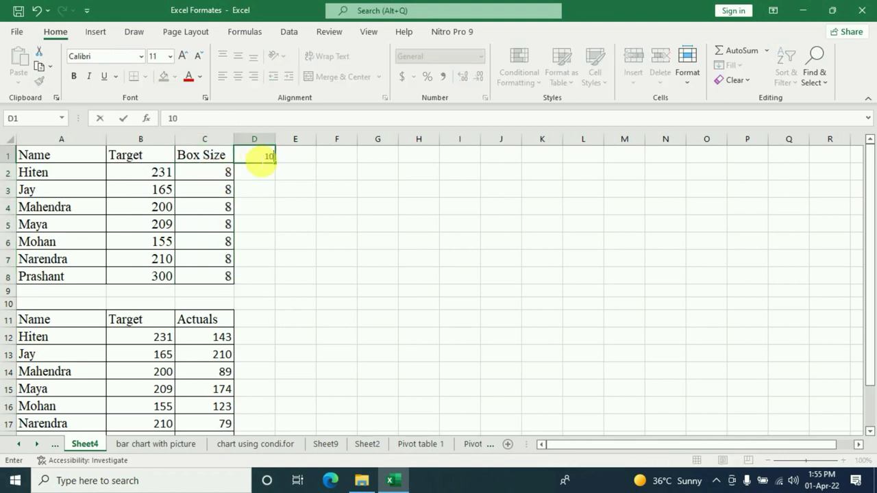
key("Return")
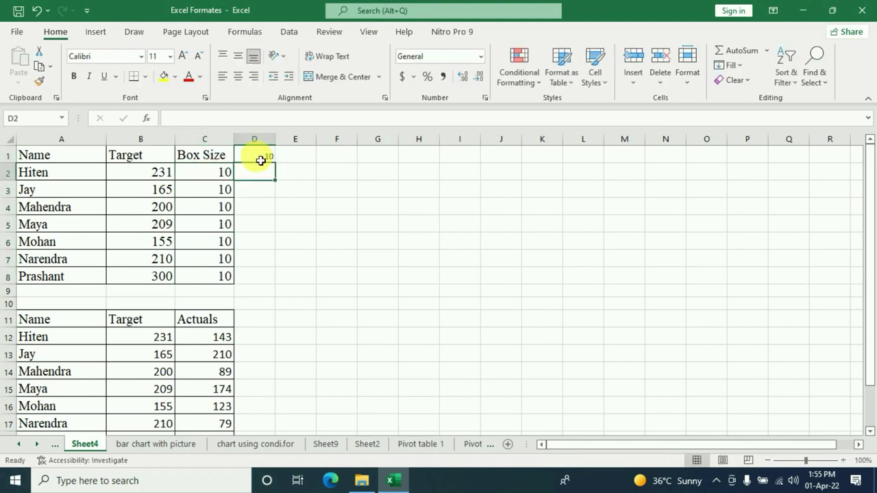
left_click(260, 160)
type("20")
key("Return")
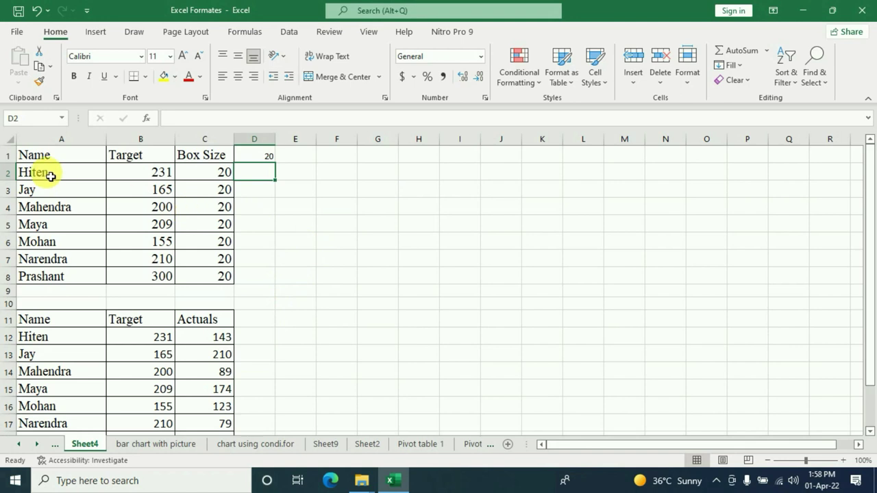
mouse_move(36, 157)
left_mouse_down()
mouse_move(168, 175)
mouse_move(224, 277)
left_mouse_up()
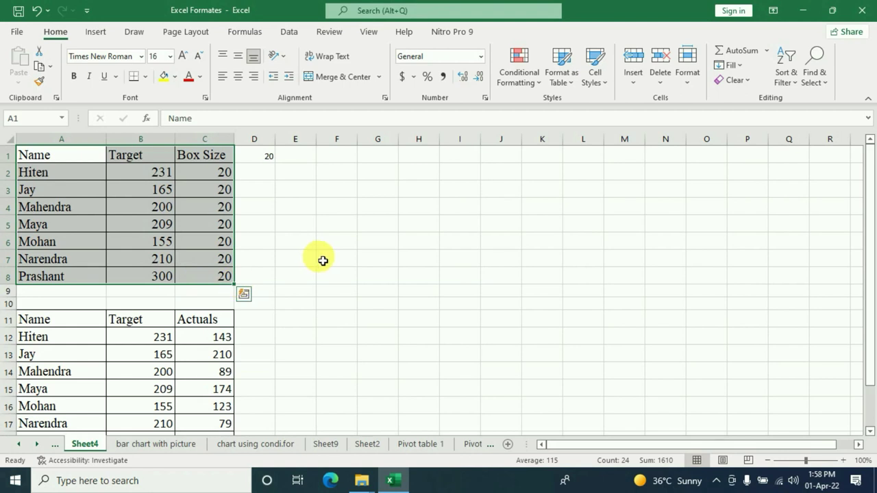
Insert a stacked bar chart of Target and Box Size per name and enlarge it beside the table
left_click(96, 33)
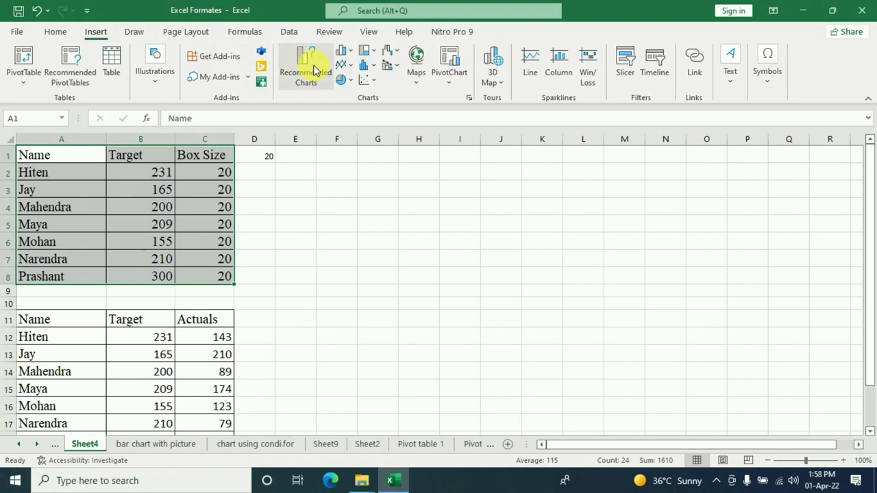
left_click(355, 56)
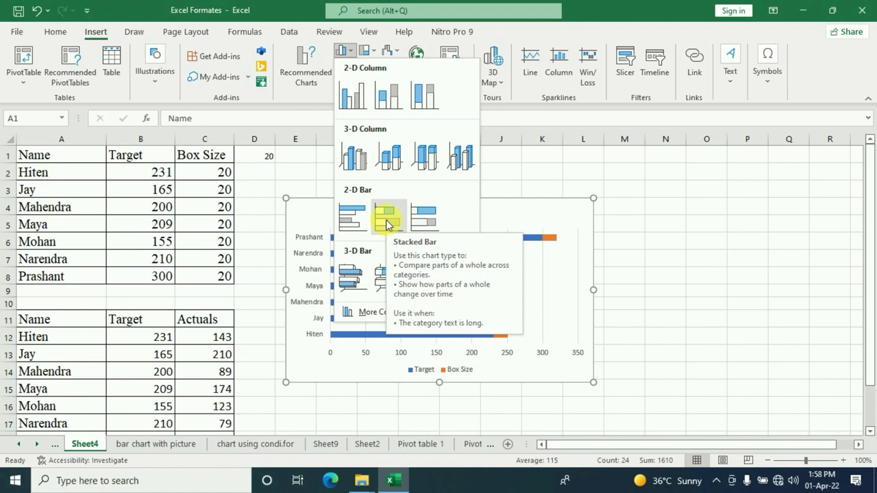
left_click(386, 220)
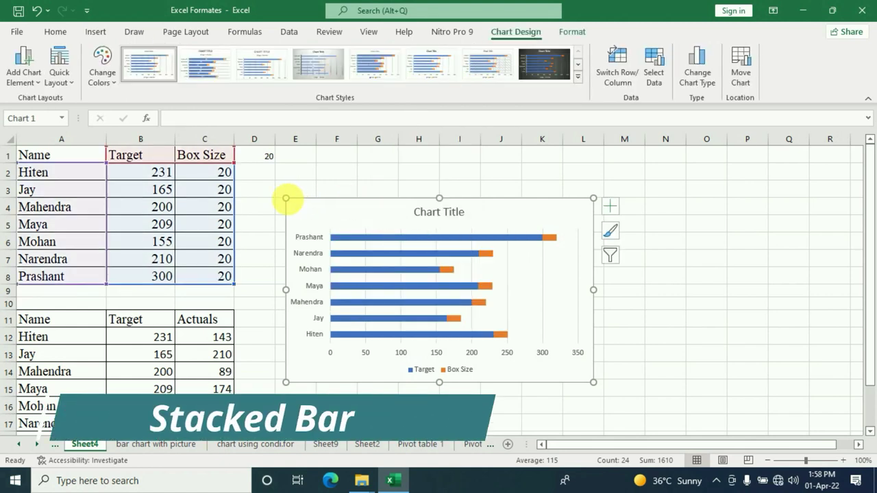
left_click_drag(286, 199, 270, 162)
left_click_drag(593, 382, 637, 401)
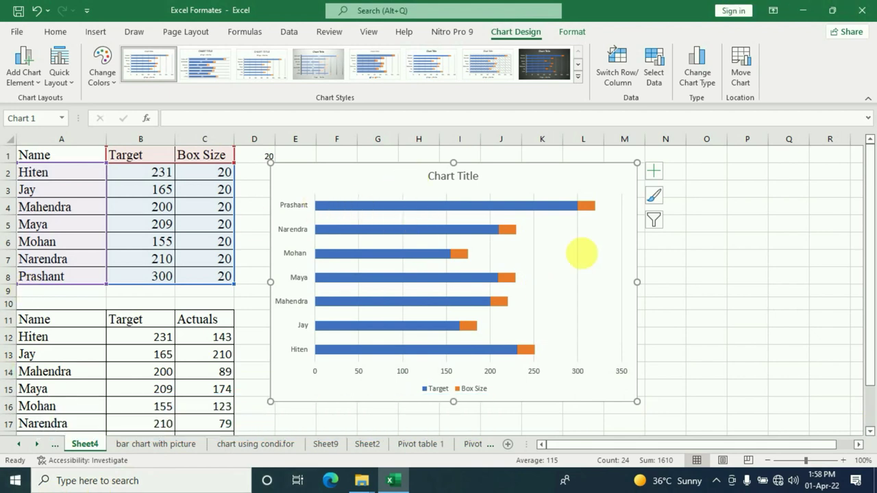
mouse_move(404, 302)
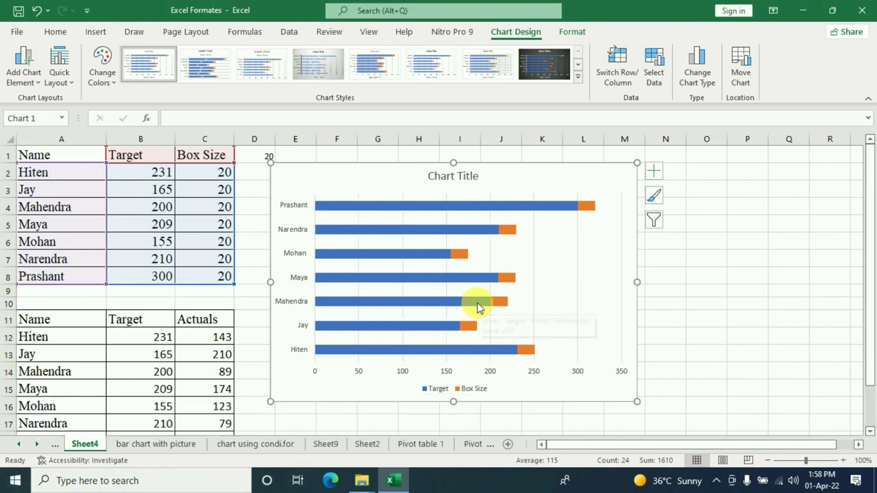
Delete the 'Chart Title' and the legend from the stacked bar chart
left_click(450, 177)
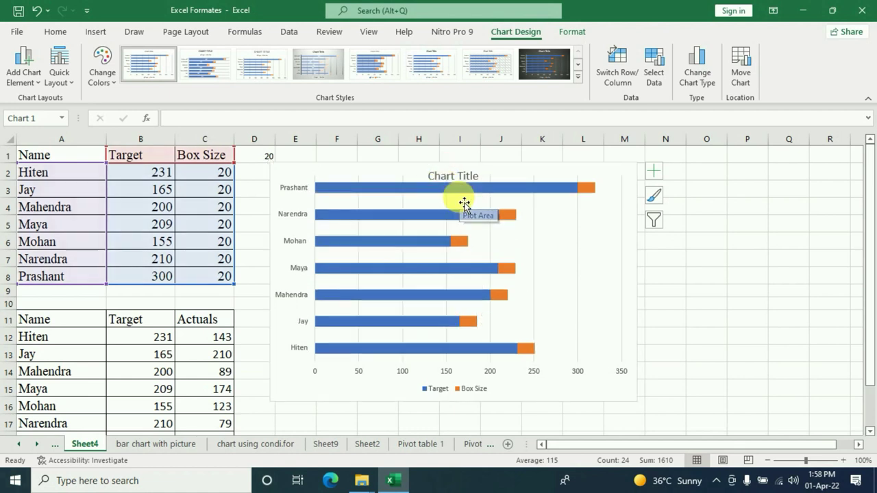
key("Delete")
left_click(434, 392)
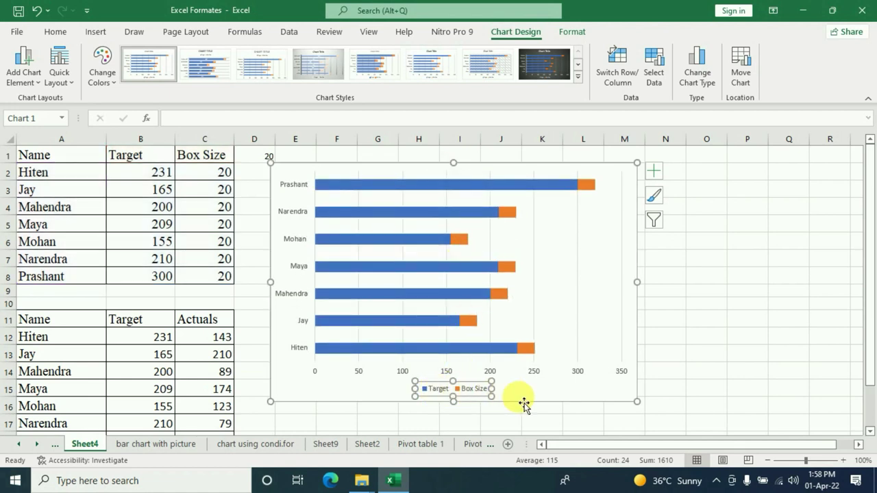
key("Delete")
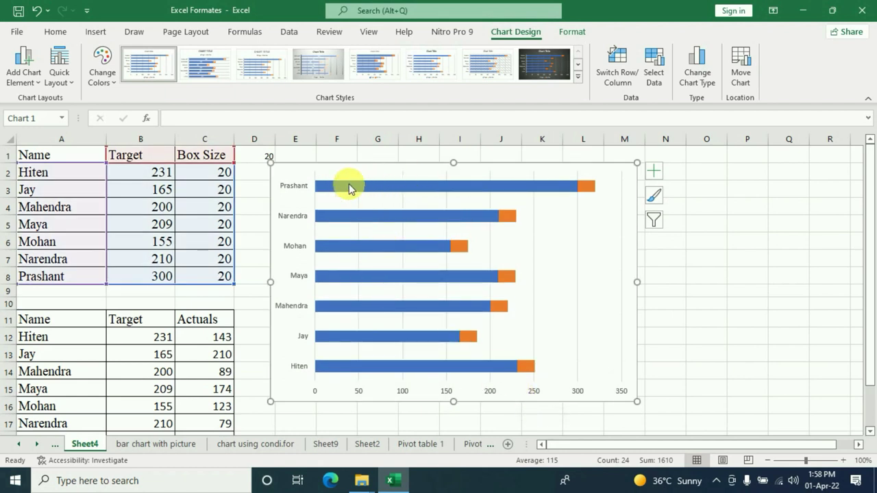
mouse_move(406, 186)
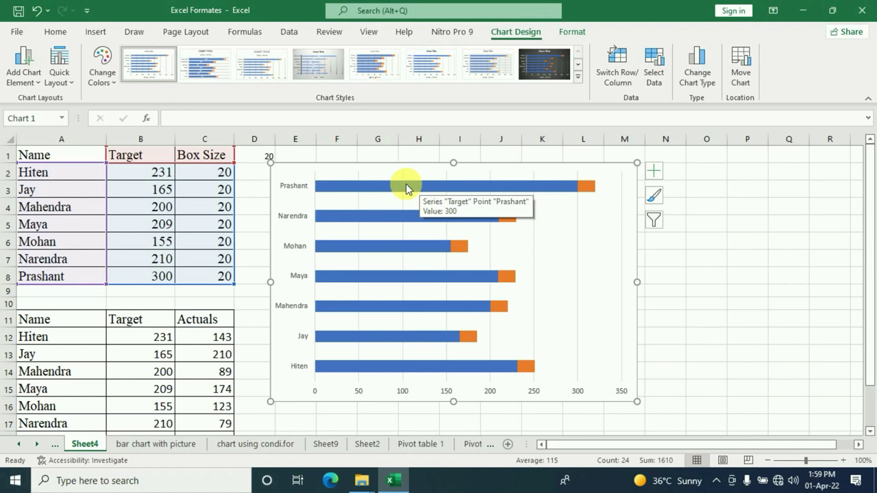
left_click(366, 185)
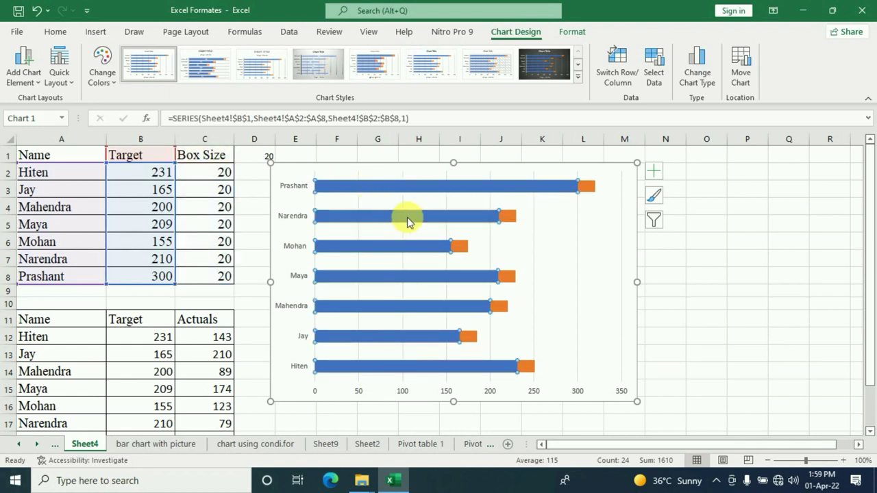
Lower the Target series gap width to 18% so the bars become much thicker
right_click(406, 191)
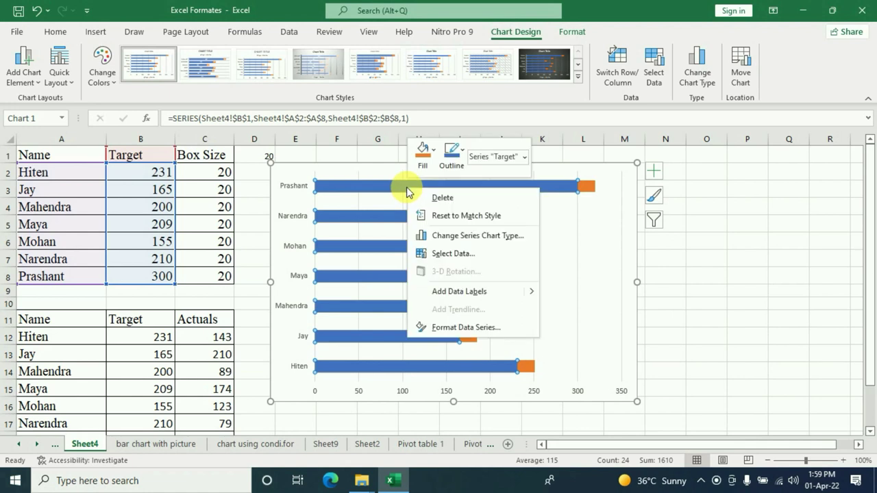
left_click(464, 329)
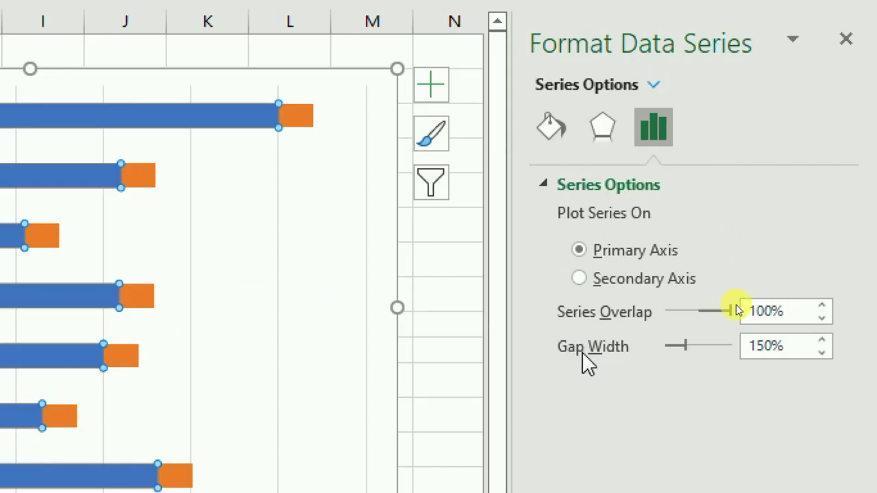
left_click_drag(683, 349, 671, 352)
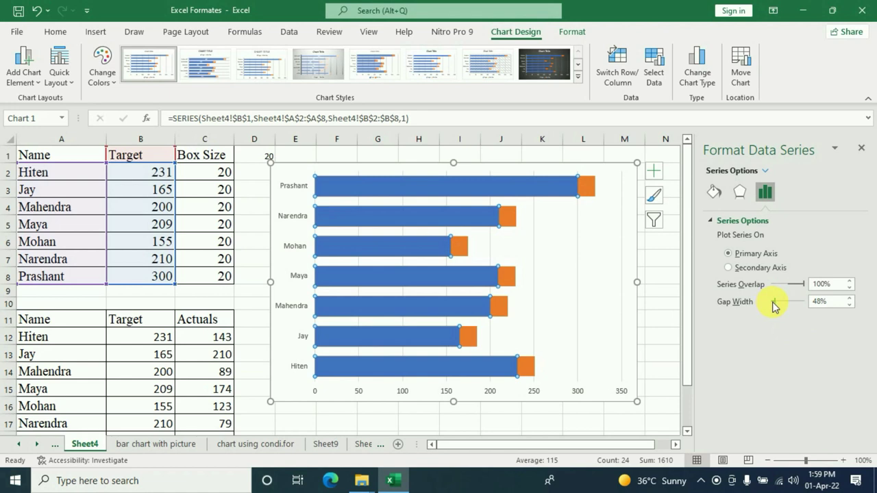
left_click(849, 305)
left_click(849, 305)
left_click(849, 305)
left_click(850, 305)
left_click(850, 306)
mouse_move(417, 366)
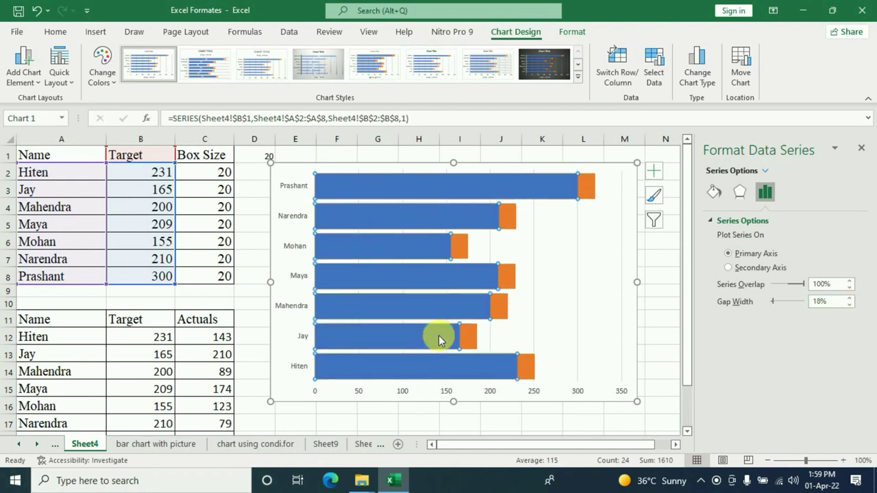
left_click(505, 274)
Set box size cell D1 to 30 (after trying 25) and close the formatting pane
left_click(259, 157)
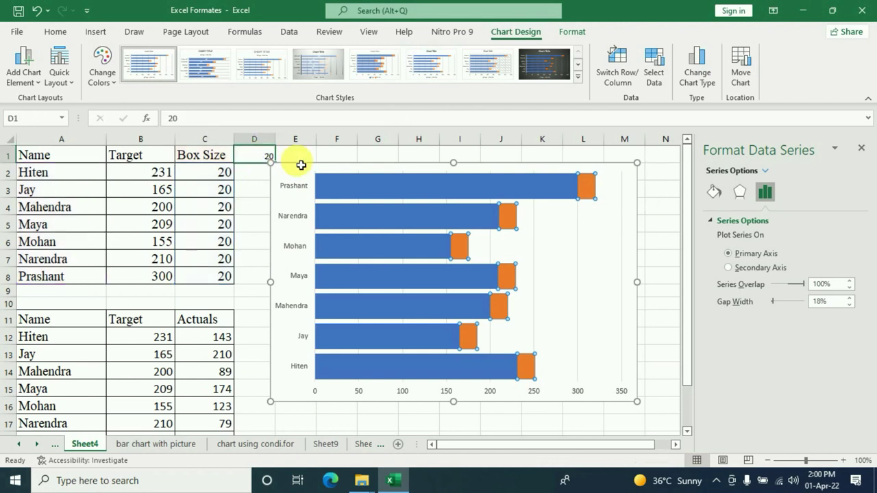
type("25")
key("Return")
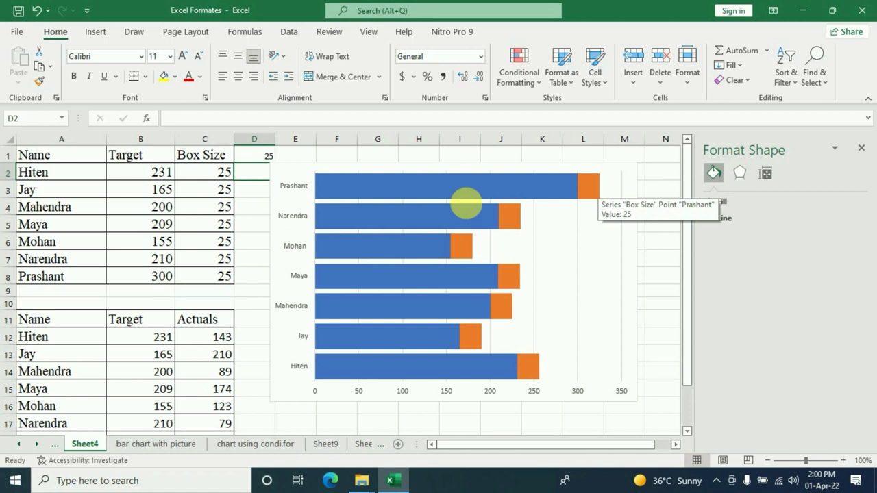
left_click(259, 156)
type("30")
key("Return")
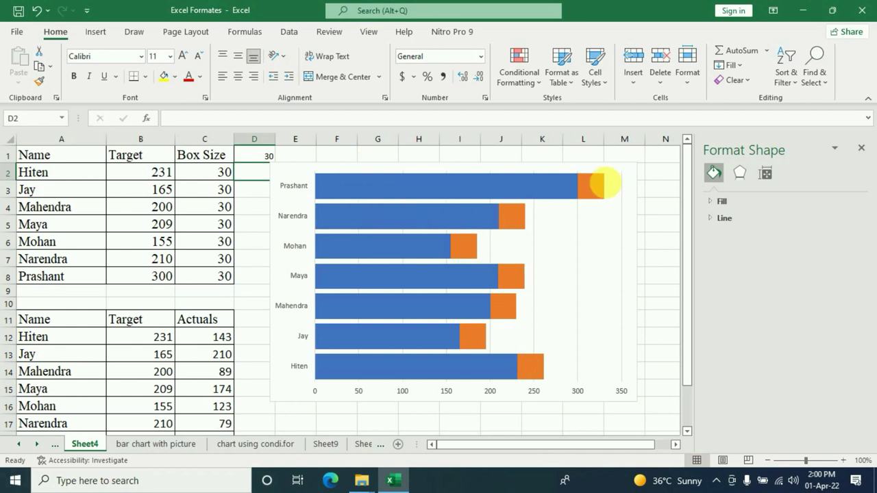
left_click(862, 150)
scroll(627, 269, "up", 1, "ctrl")
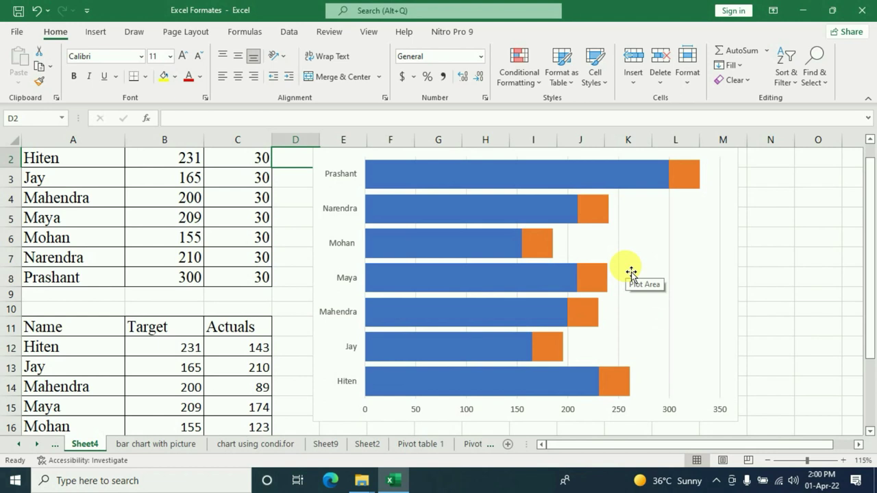
Stretch the chart's plot area downward, upward and leftward so the bars fill more space
left_click(631, 274)
scroll(631, 273, "down", 1, "ctrl")
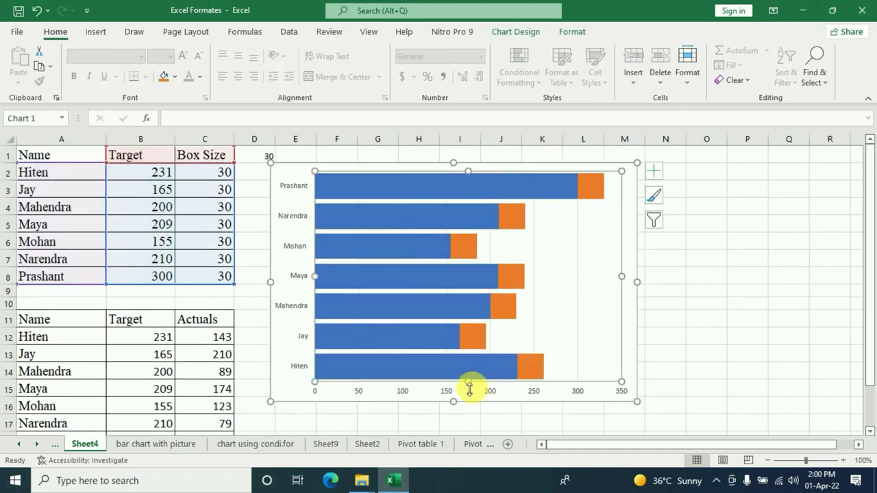
left_click_drag(468, 381, 469, 386)
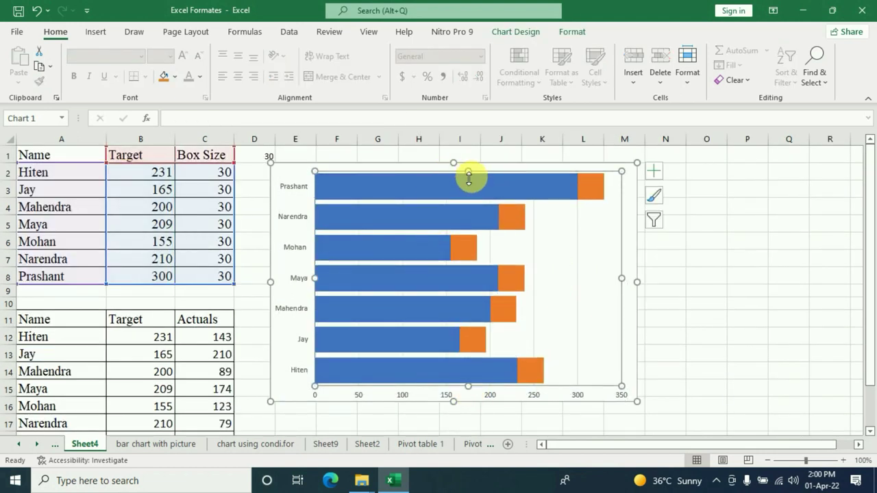
left_click_drag(468, 173, 469, 168)
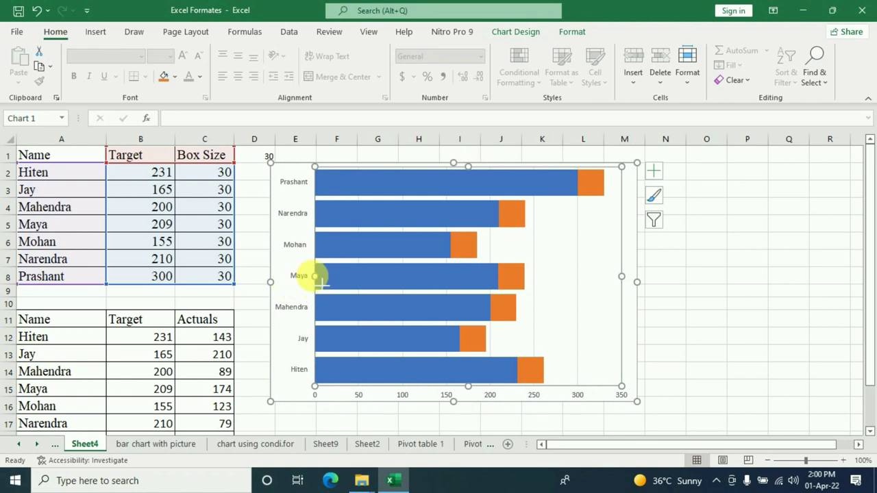
left_click_drag(318, 277, 307, 276)
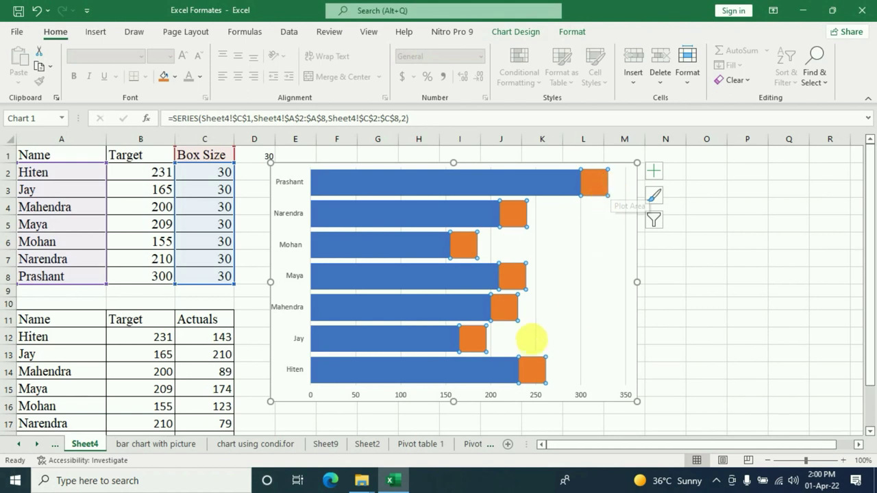
left_click(268, 160)
type("35")
key("Return")
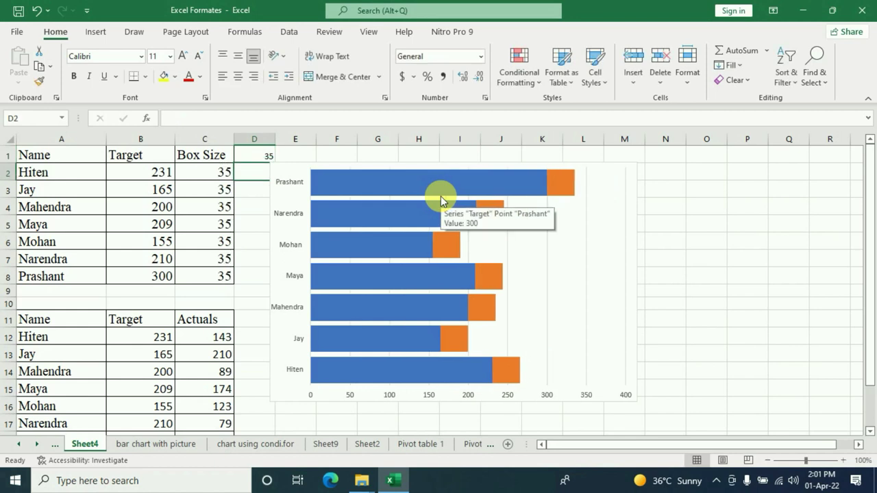
key("ctrl+z")
left_click(397, 189)
left_click(255, 157)
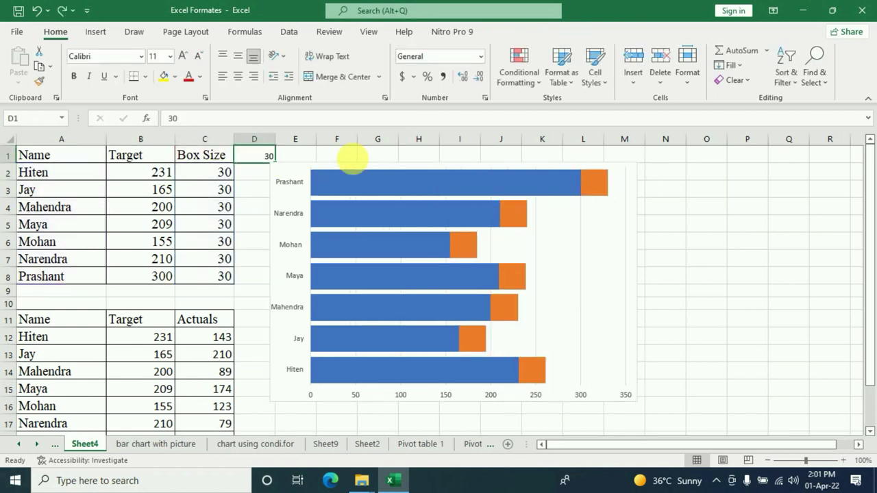
type("5")
key("Return")
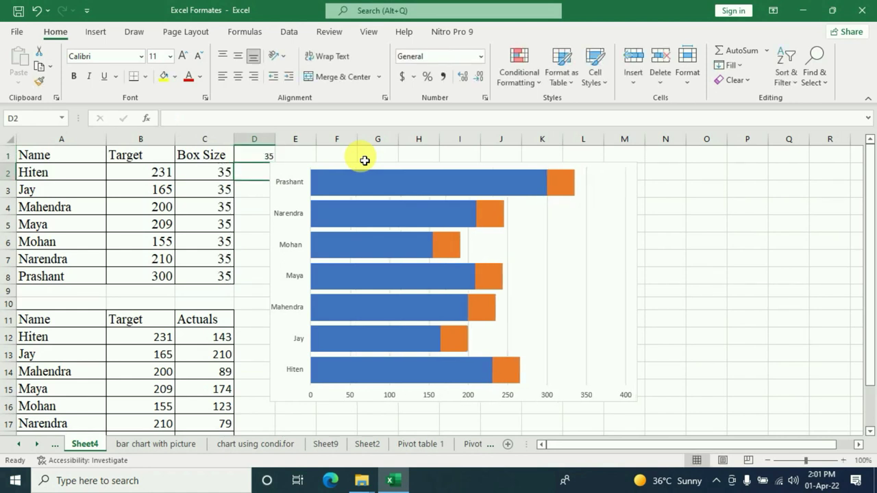
key("Up")
type("30")
key("Return")
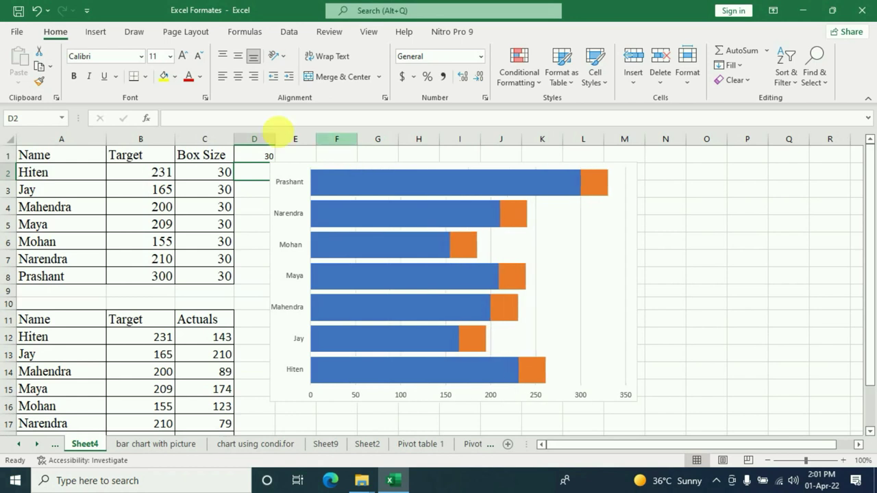
left_click(592, 183)
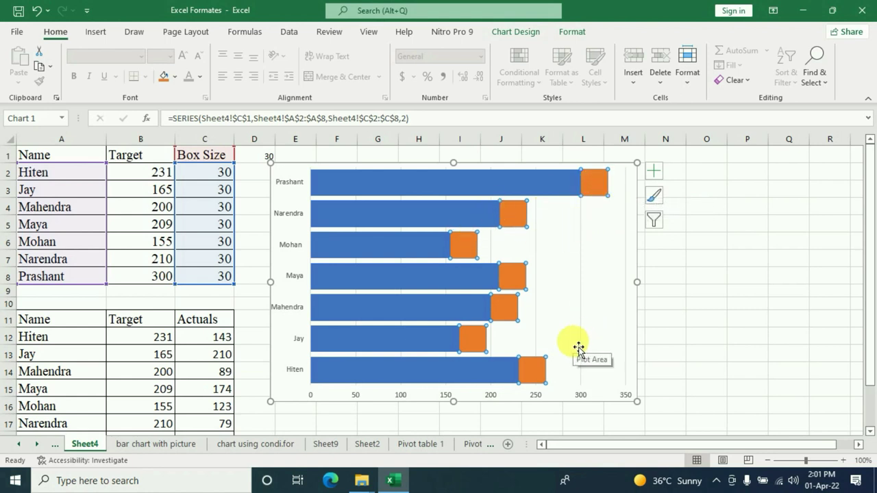
Give the top bar's (300) orange box a picture fill using the first person's photo from file
double_click(592, 184)
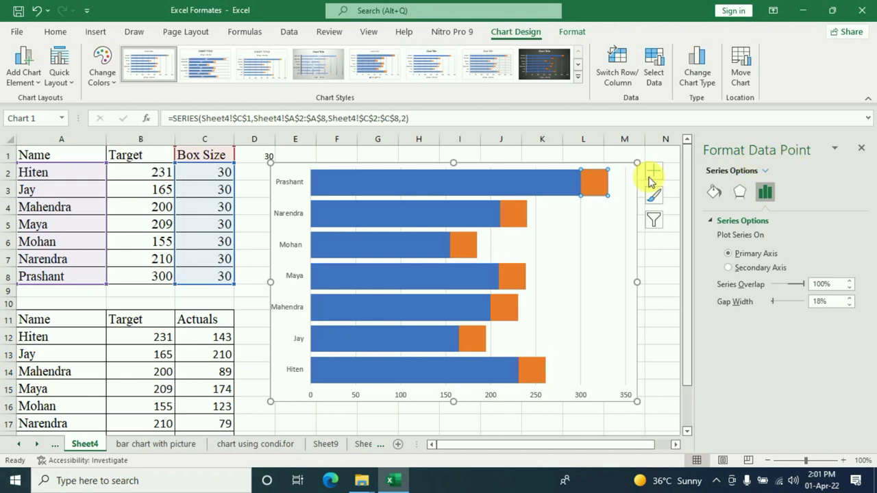
right_click(588, 184)
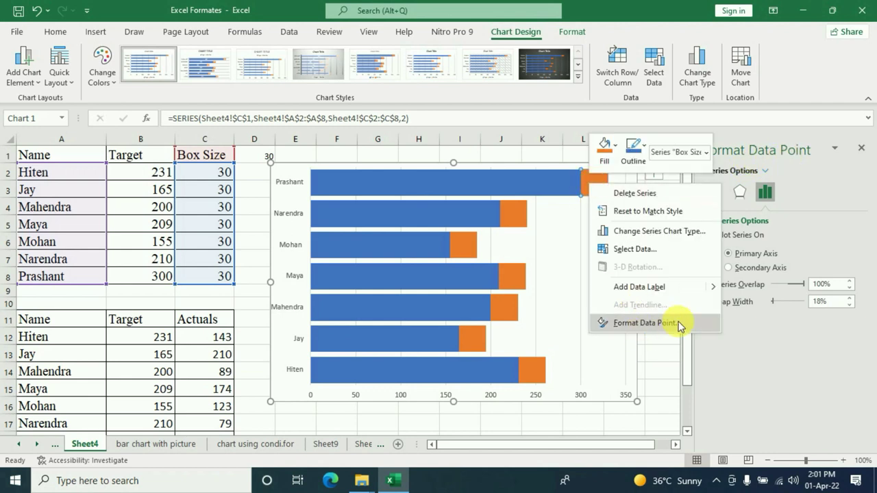
left_click(678, 323)
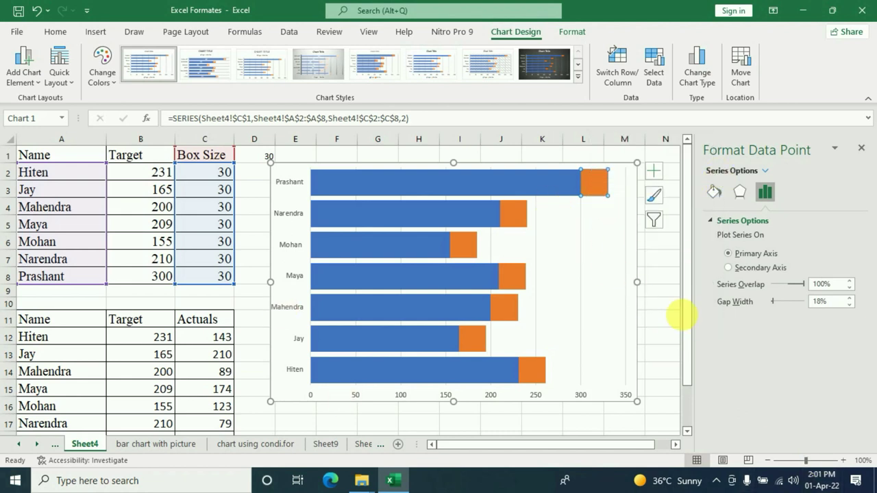
left_click(715, 193)
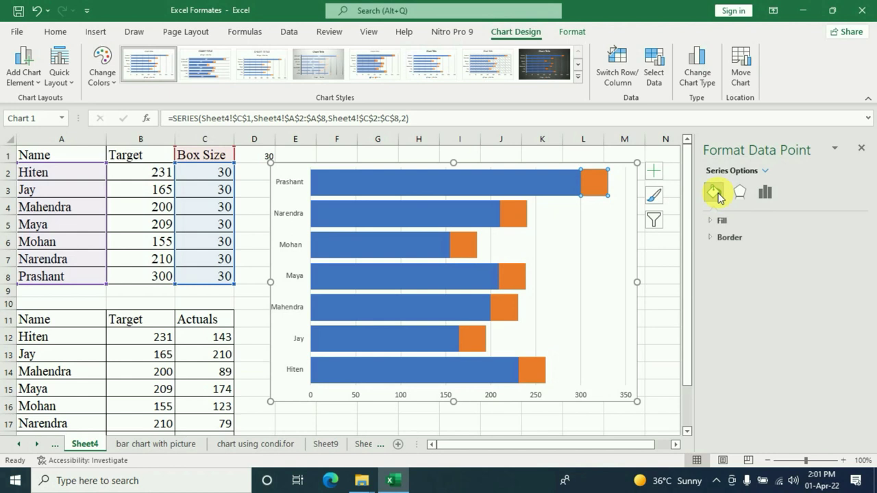
left_click(721, 220)
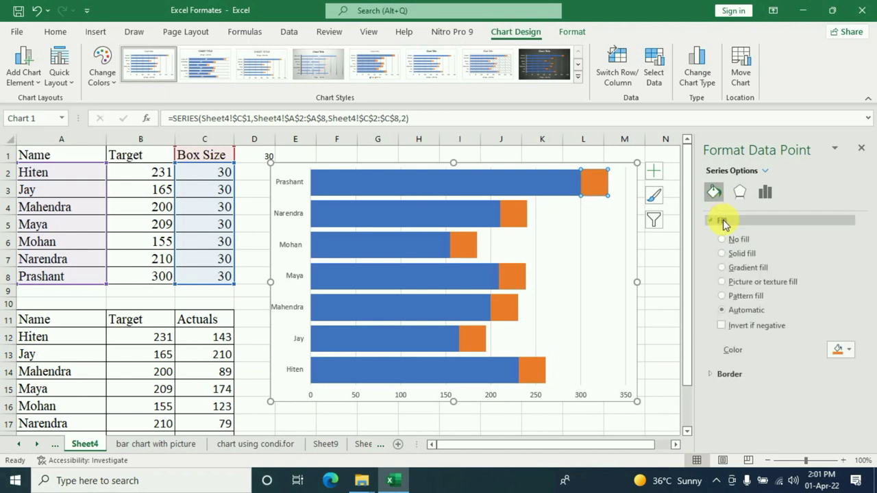
left_click(723, 281)
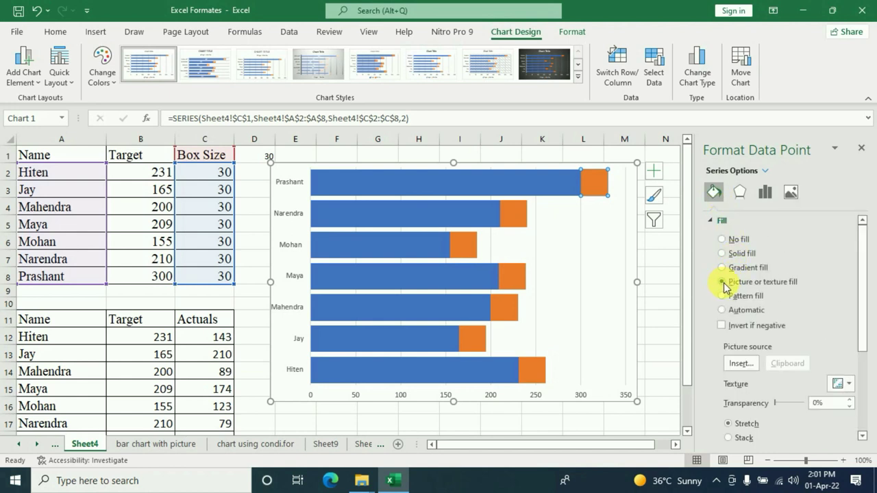
left_click(740, 365)
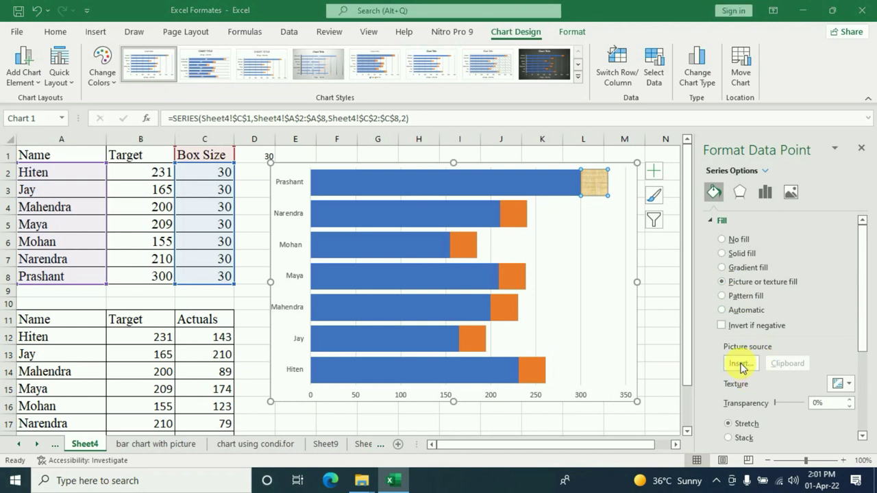
left_click(333, 192)
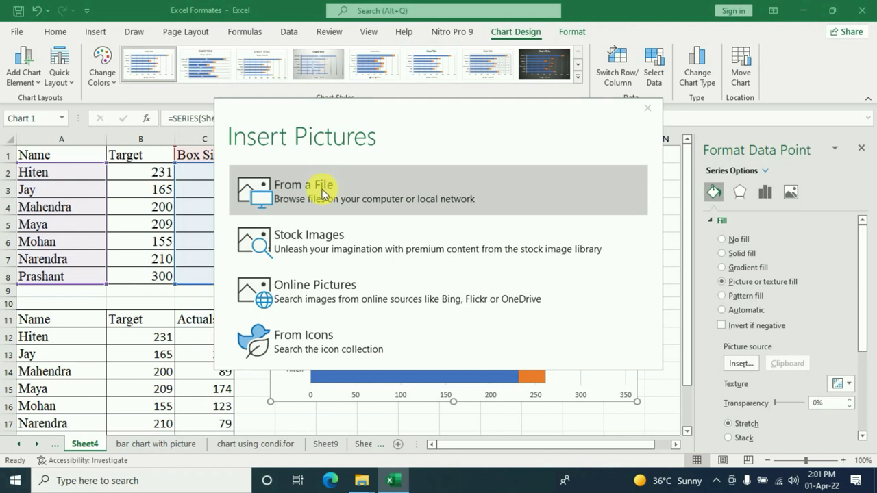
left_click(66, 218)
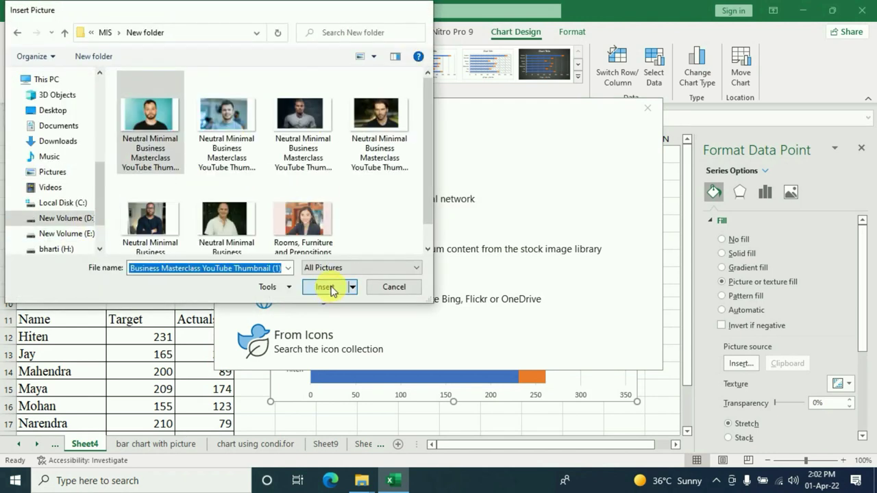
left_click(326, 287)
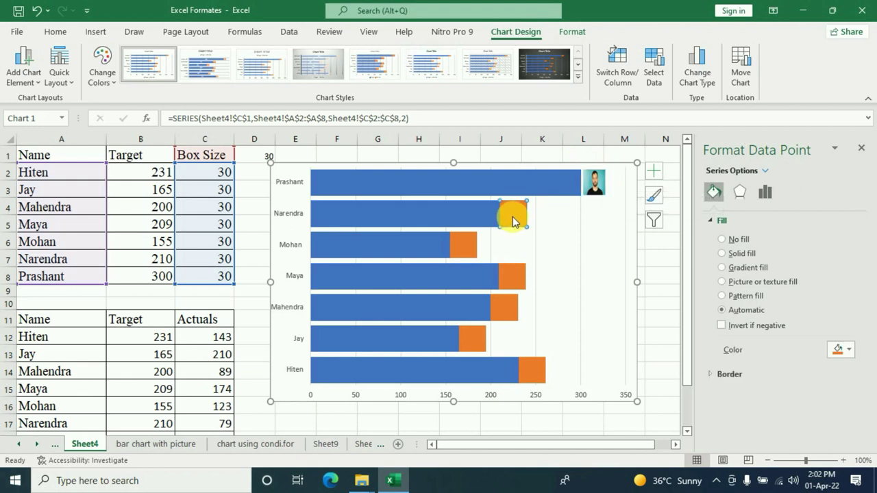
Fill the second bar's end box with the second person's photo from file
left_click(722, 282)
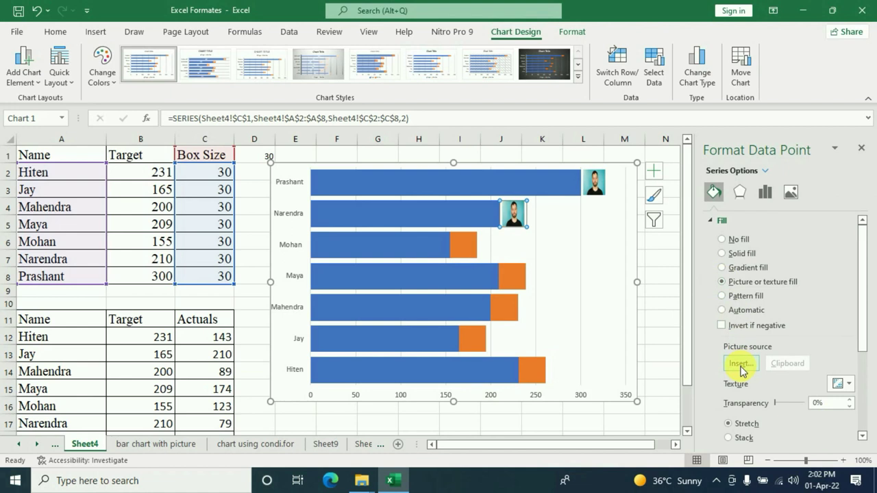
left_click(737, 364)
left_click(304, 185)
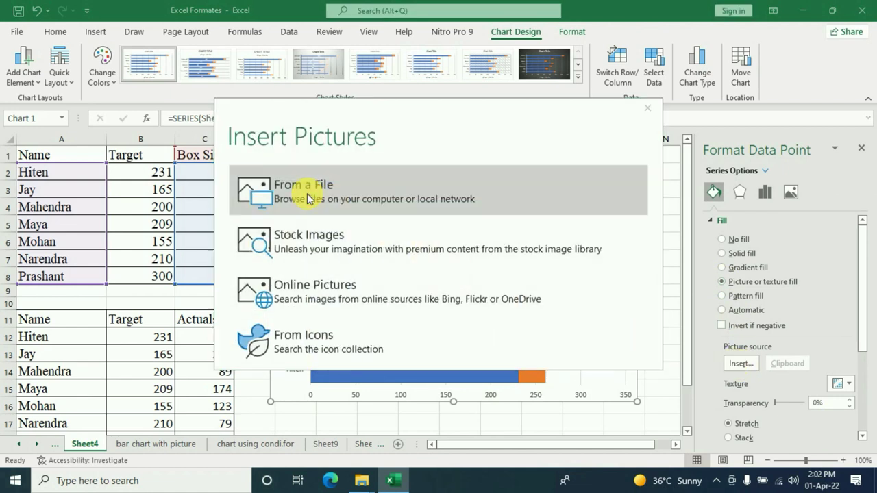
left_click(226, 114)
left_click(325, 286)
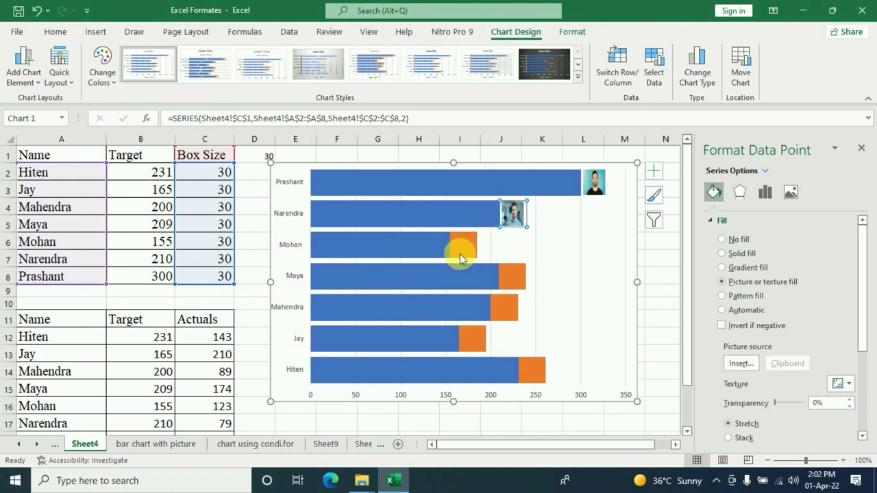
Select the third bar's box alone and switch it to a picture fill
left_click(463, 250)
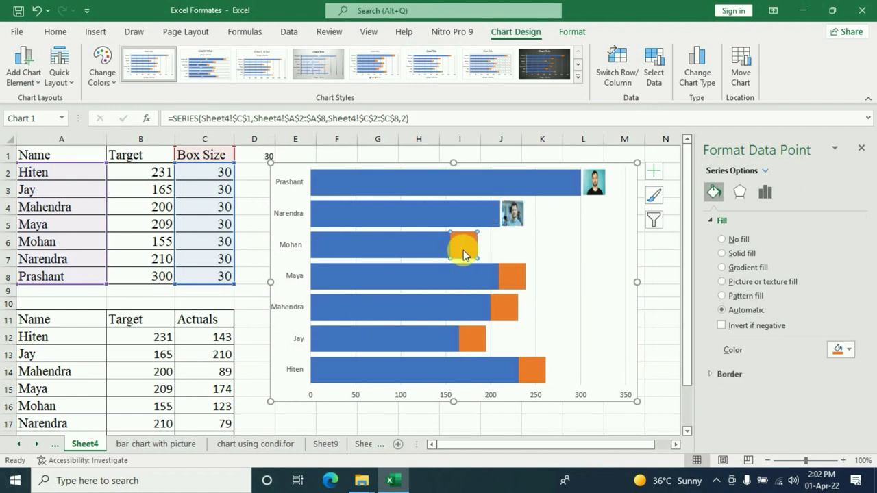
left_click(725, 282)
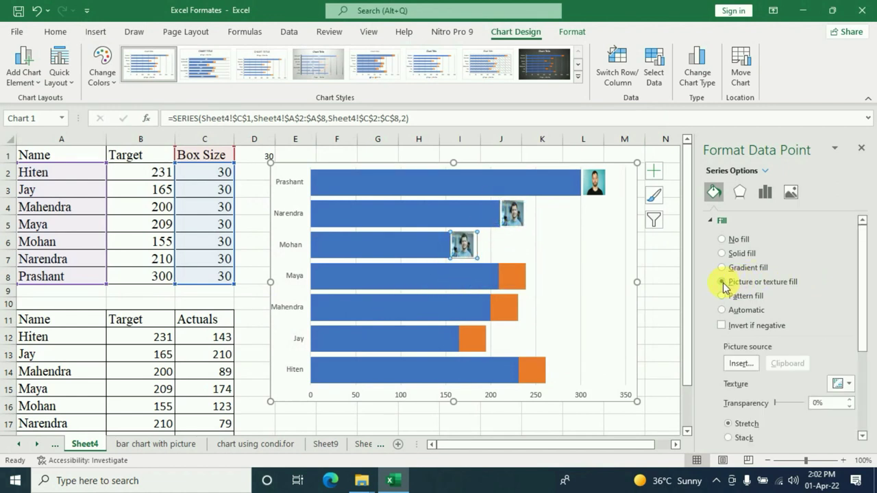
left_click(740, 363)
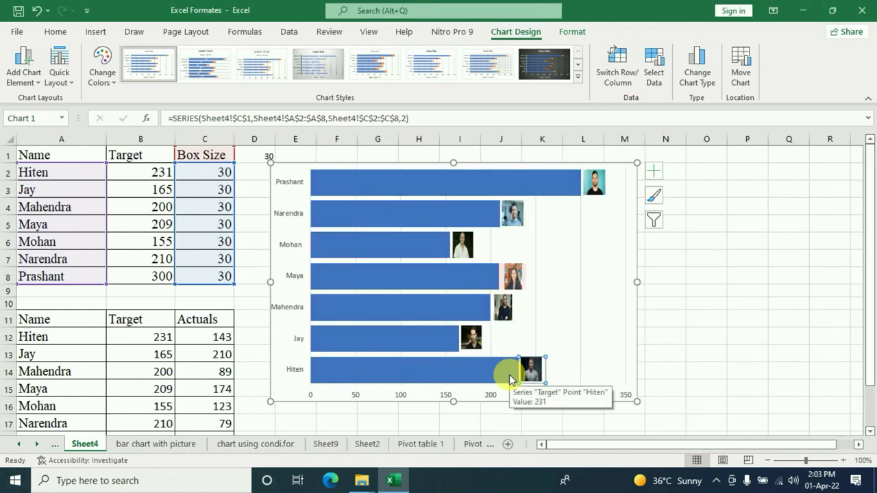
mouse_move(532, 370)
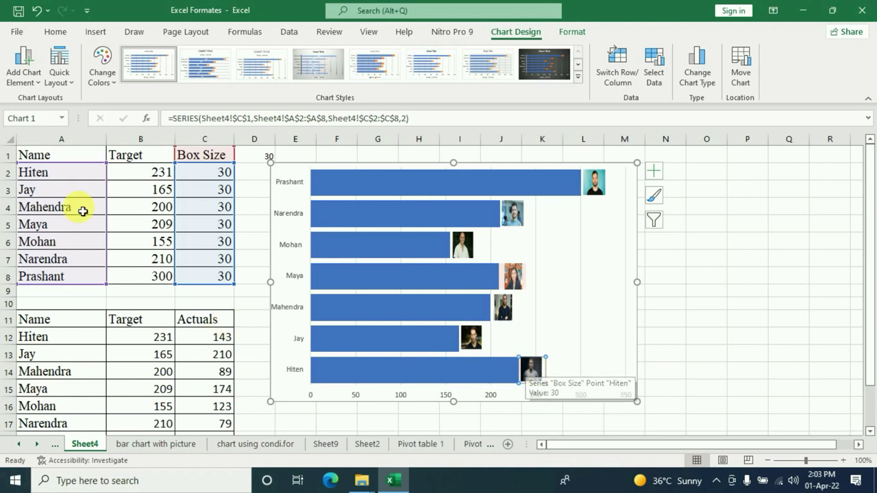
Switch the B1 dropdown to Actuals, back to Target, then to Actuals again
left_click(135, 155)
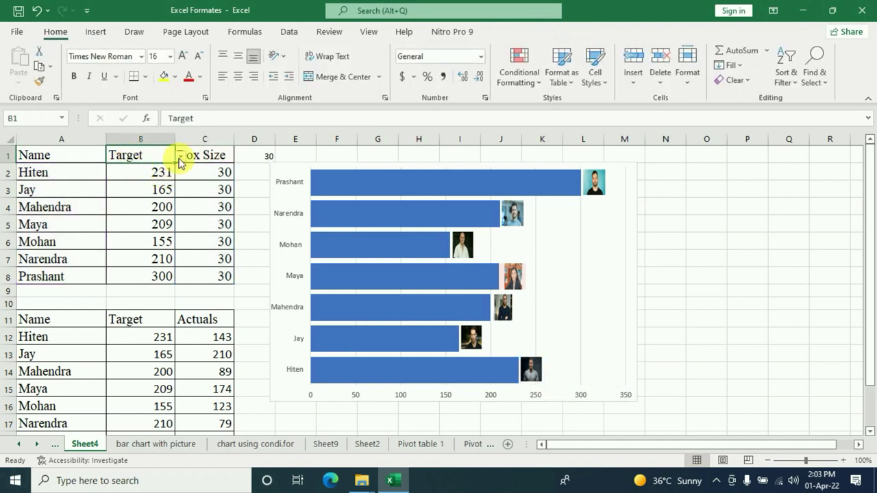
left_click(180, 158)
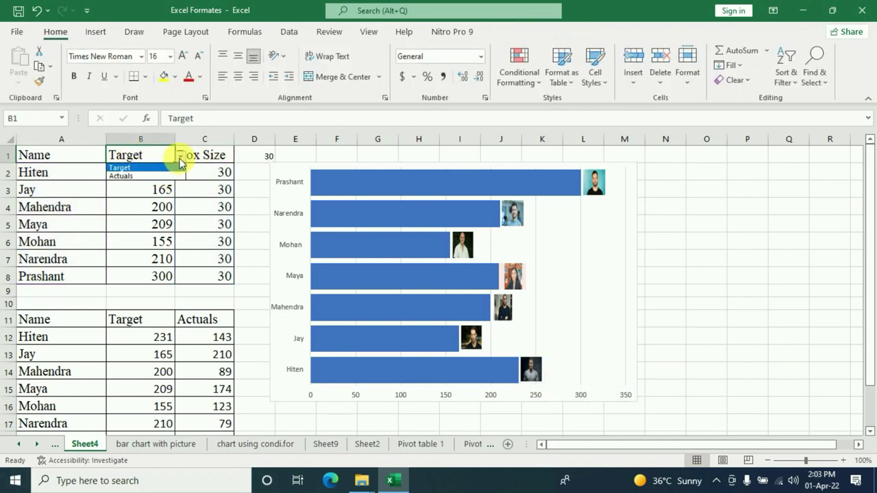
left_click(123, 176)
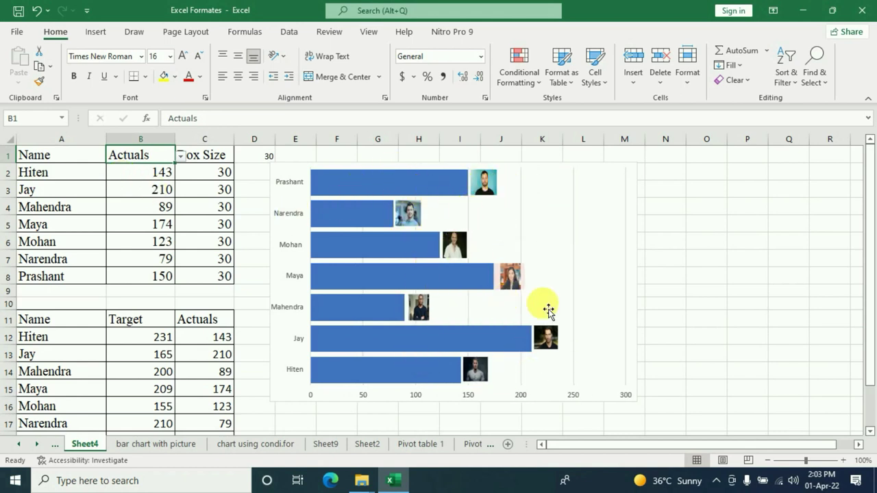
mouse_move(476, 370)
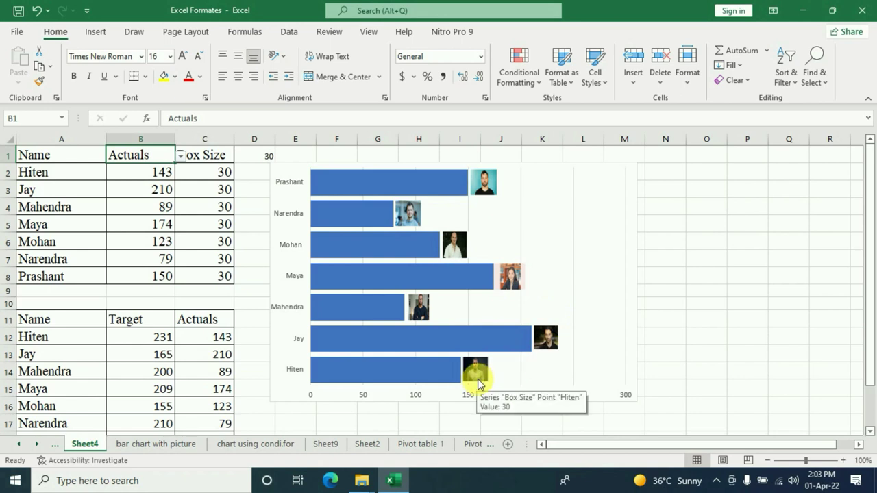
left_click(181, 156)
left_click(120, 168)
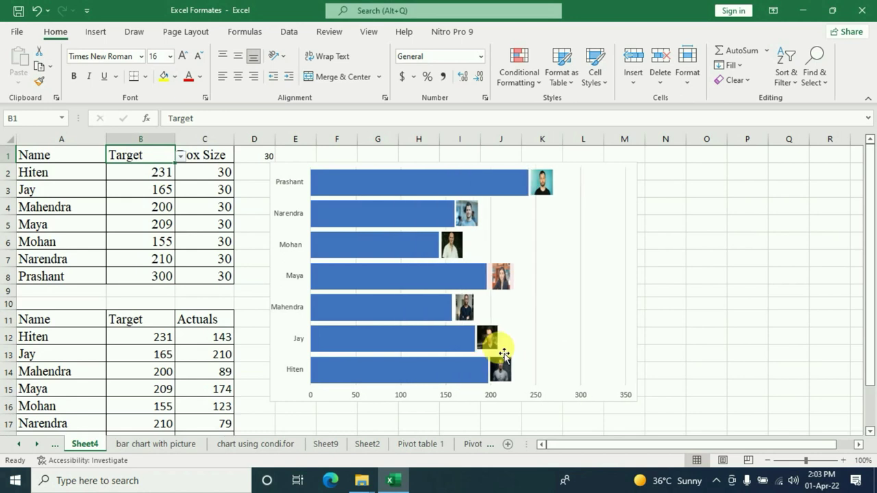
left_click(180, 156)
left_click(137, 177)
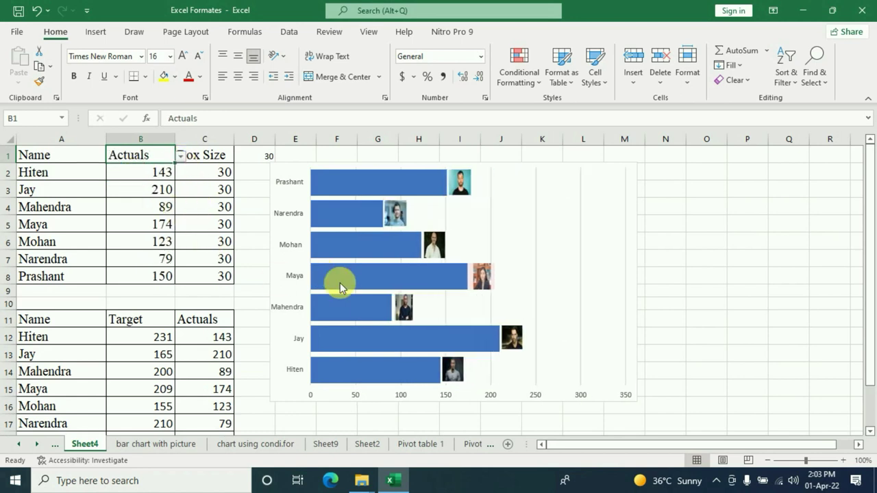